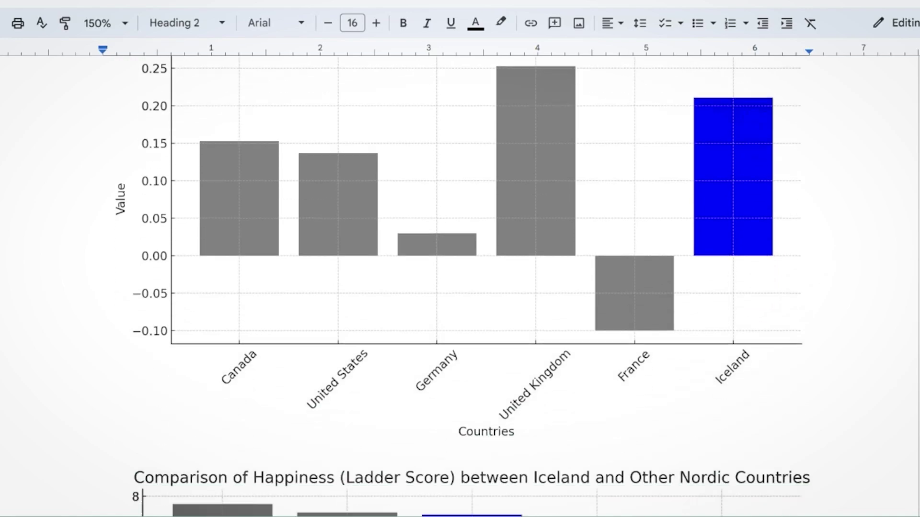
pyautogui.scroll(-5, 460, 288)
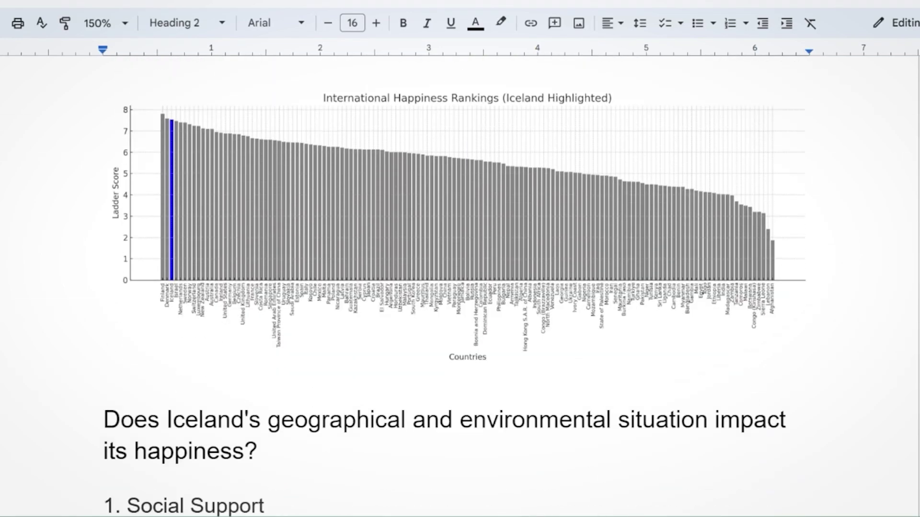
# Scroll through the doc's happiness charts, factor sections and Methodology to review them
pyautogui.scroll(15, 460, 287)
pyautogui.scroll(4, 460, 288)
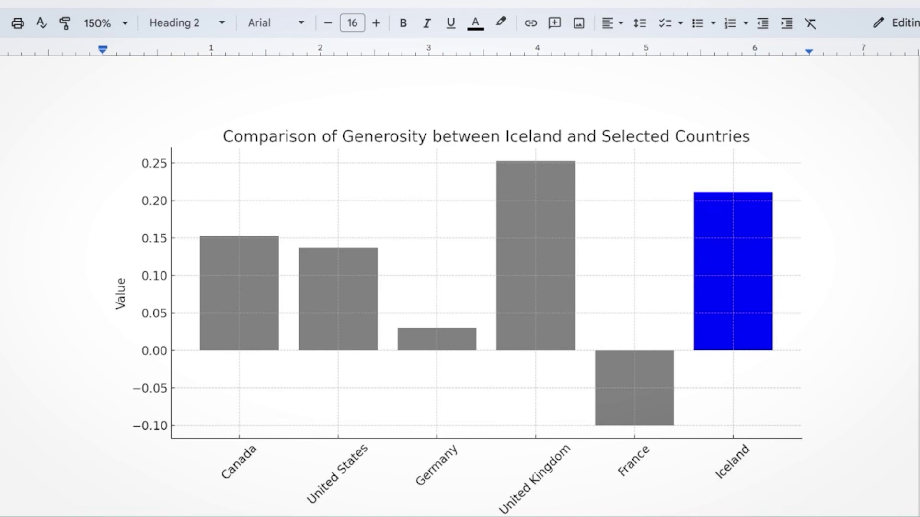
pyautogui.scroll(-20, 460, 288)
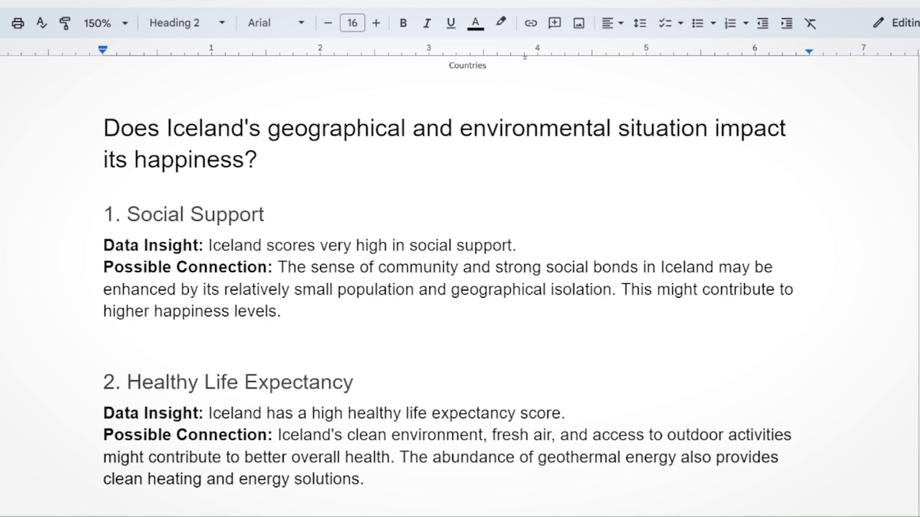
pyautogui.scroll(-16, 460, 287)
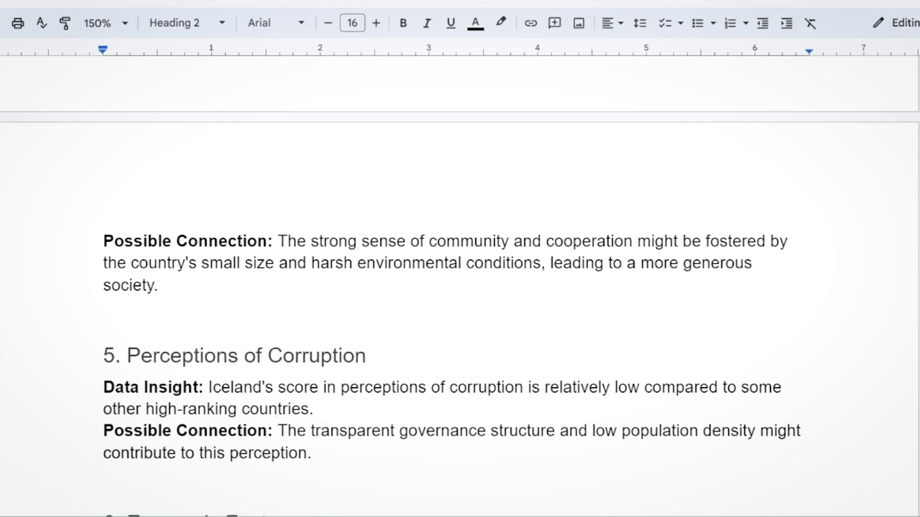
pyautogui.scroll(-16, 460, 287)
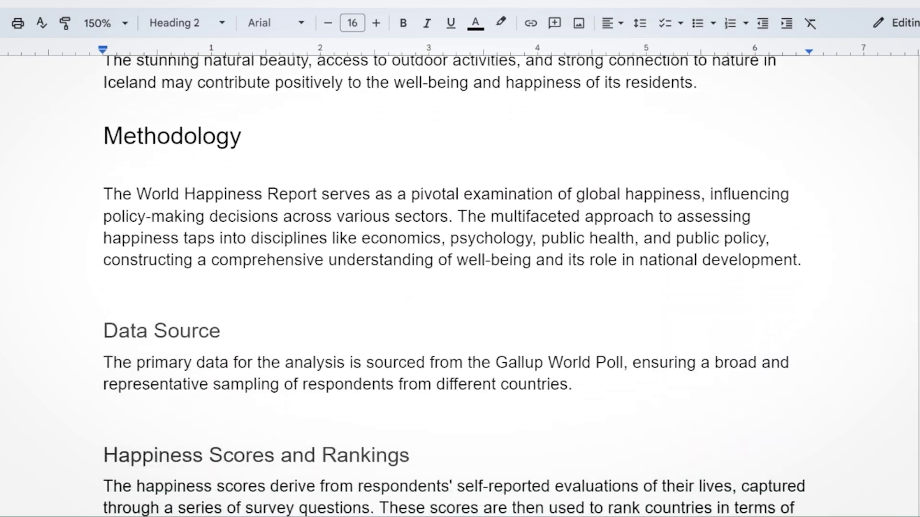
pyautogui.scroll(-2, 460, 287)
pyautogui.scroll(2, 460, 287)
pyautogui.scroll(-1, 459, 287)
pyautogui.scroll(-15, 460, 287)
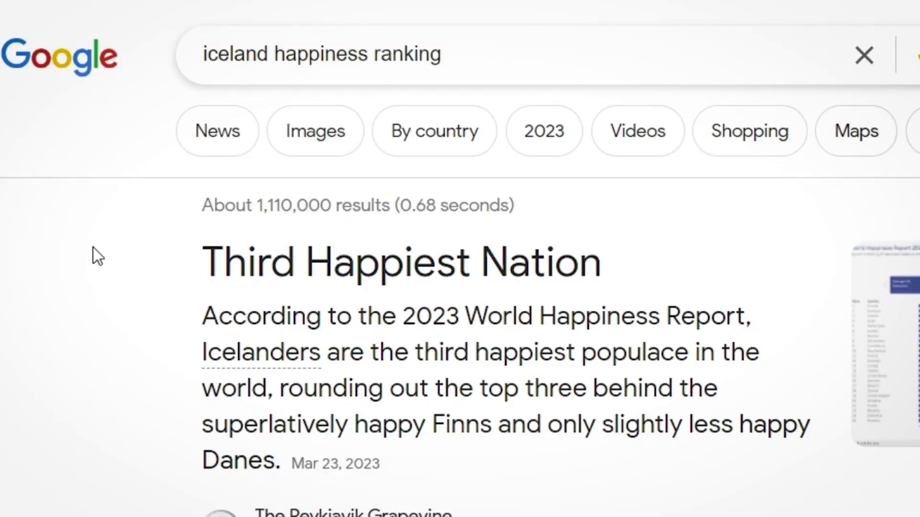
# Review the Google results for 'iceland happiness ranking'
pyautogui.click(381, 62)
pyautogui.click(76, 278)
pyautogui.scroll(-3, 67, 230)
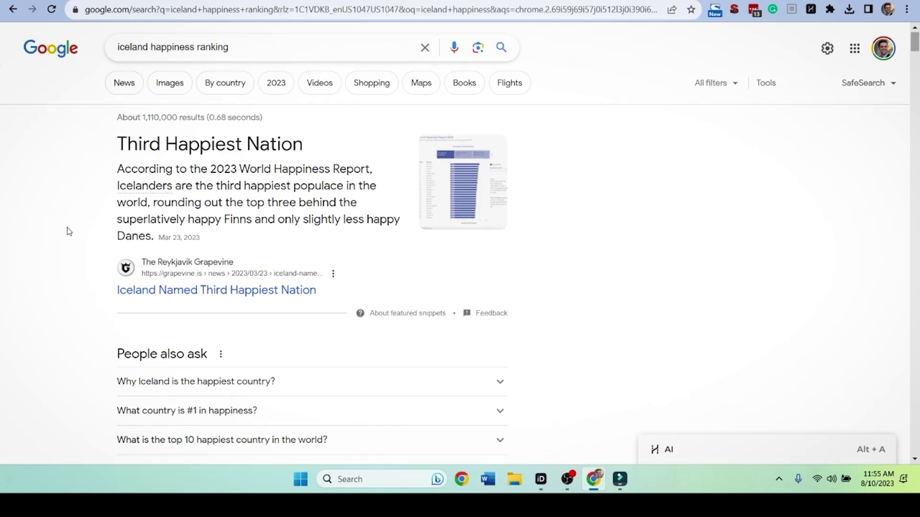
pyautogui.scroll(3, 76, 229)
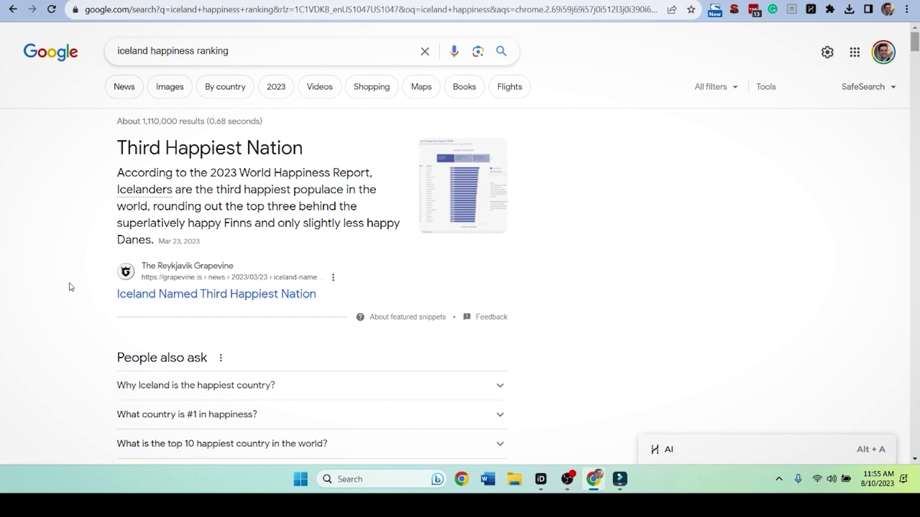
pyautogui.scroll(-3, 70, 286)
pyautogui.scroll(-4, 70, 287)
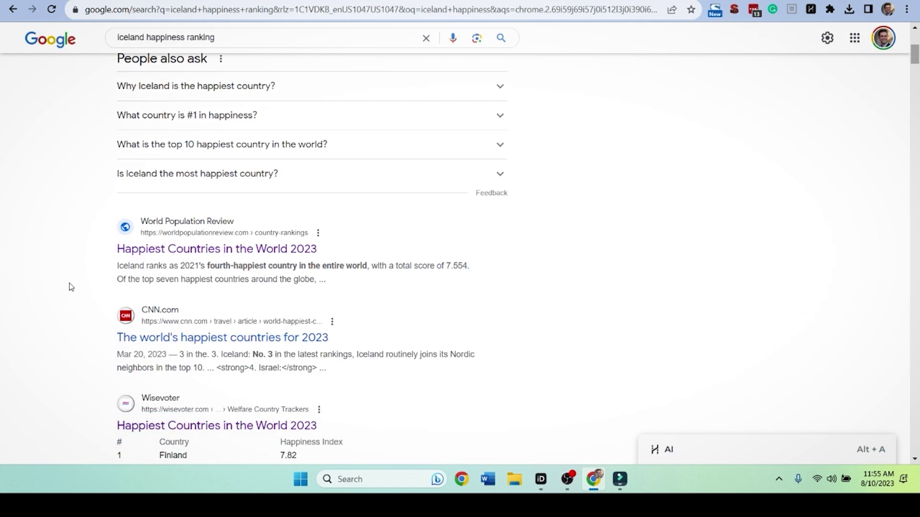
pyautogui.scroll(-1, 69, 267)
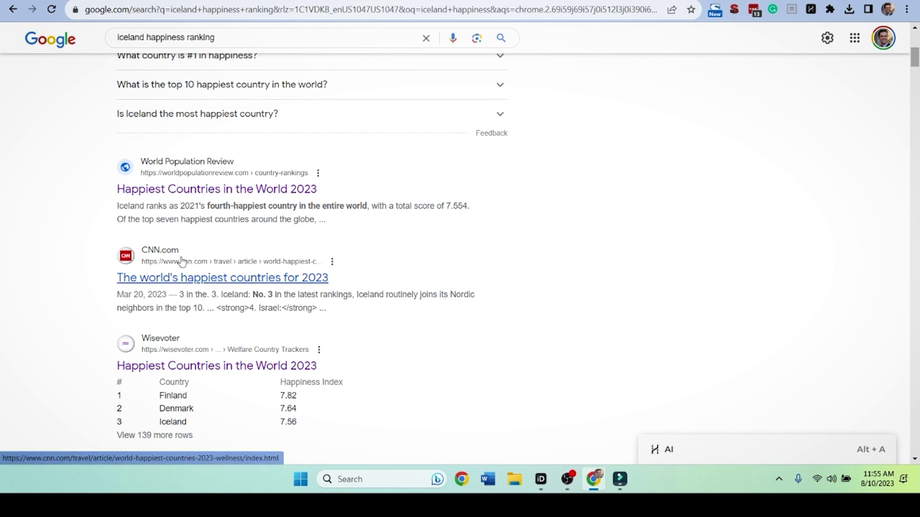
pyautogui.scroll(6, 91, 260)
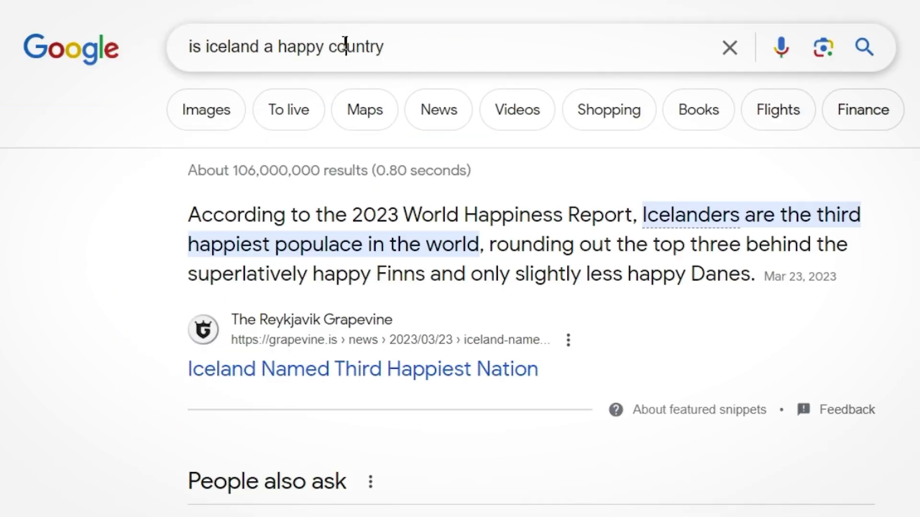
# Search 'is iceland a happy country' and read the Grapevine 'Iceland Named Third Happiest Nation' article
pyautogui.click(345, 46)
pyautogui.click(24, 300)
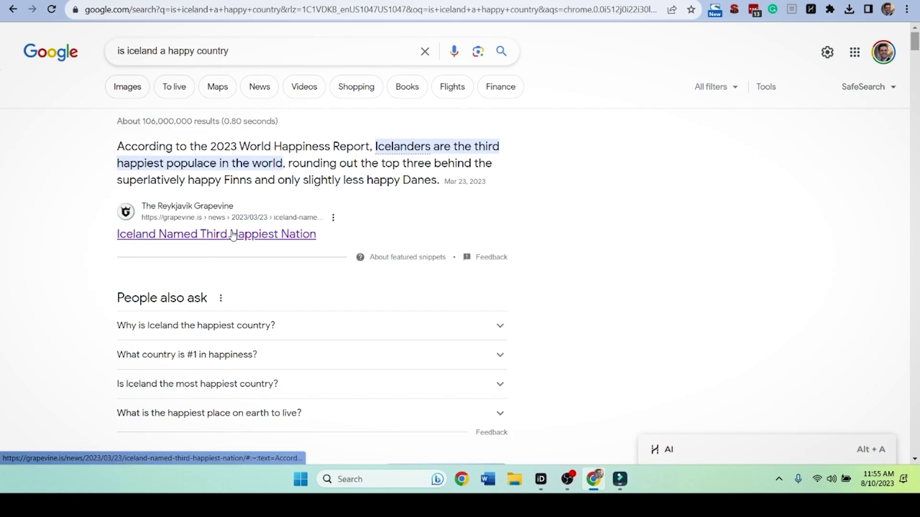
pyautogui.click(217, 237)
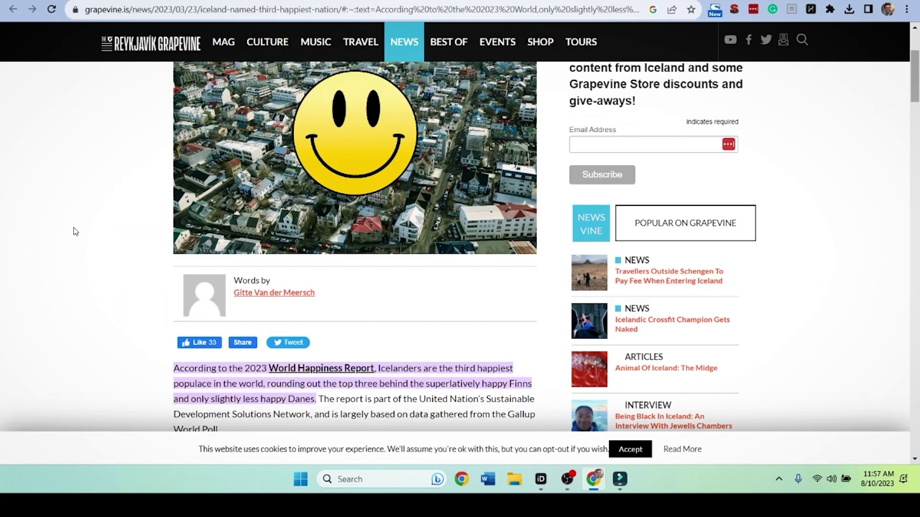
pyautogui.scroll(3, 75, 231)
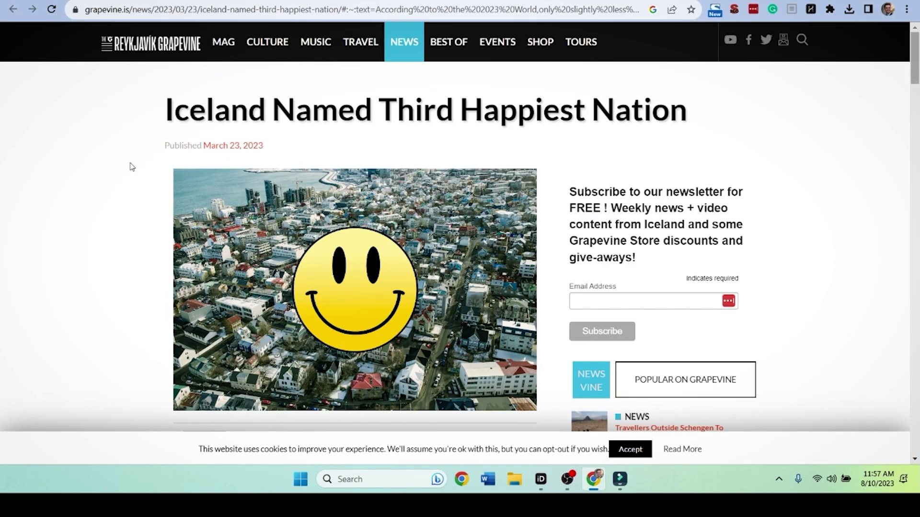
pyautogui.scroll(-15, 120, 197)
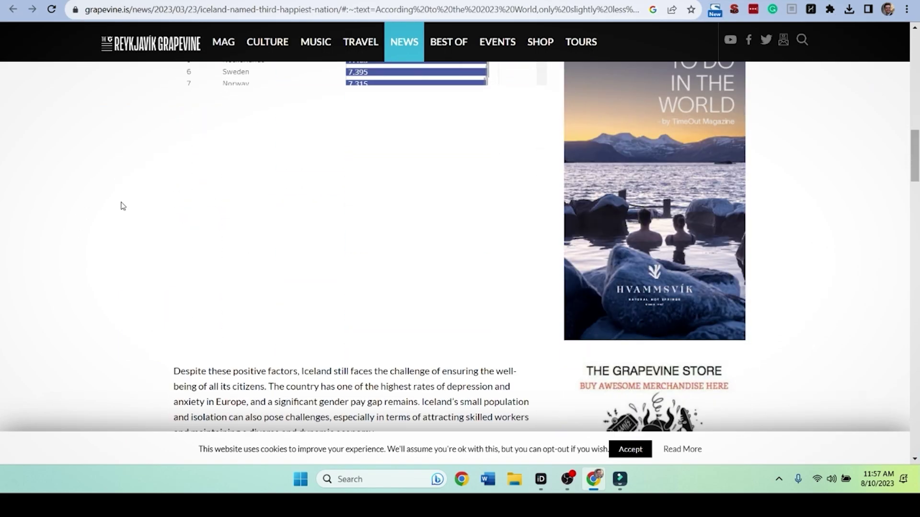
pyautogui.scroll(-12, 120, 203)
pyautogui.scroll(11, 119, 203)
pyautogui.scroll(12, 122, 200)
pyautogui.scroll(-5, 117, 202)
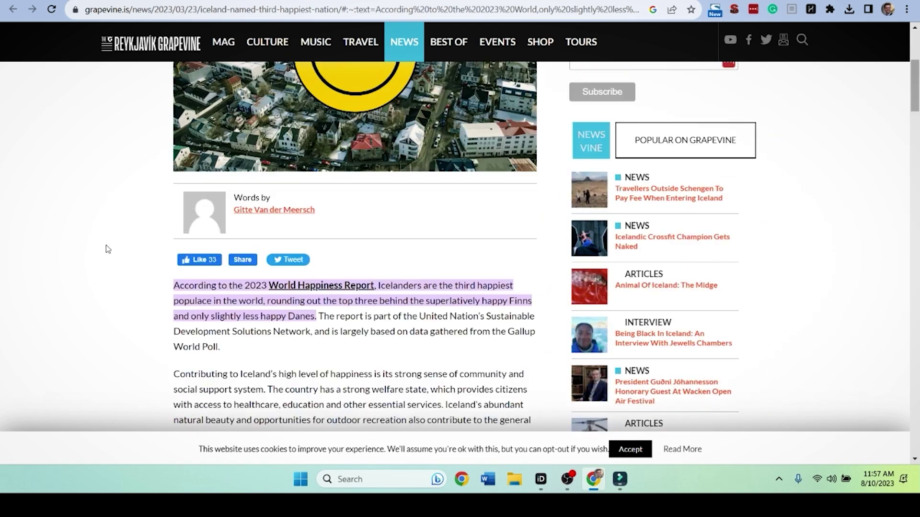
pyautogui.scroll(5, 115, 234)
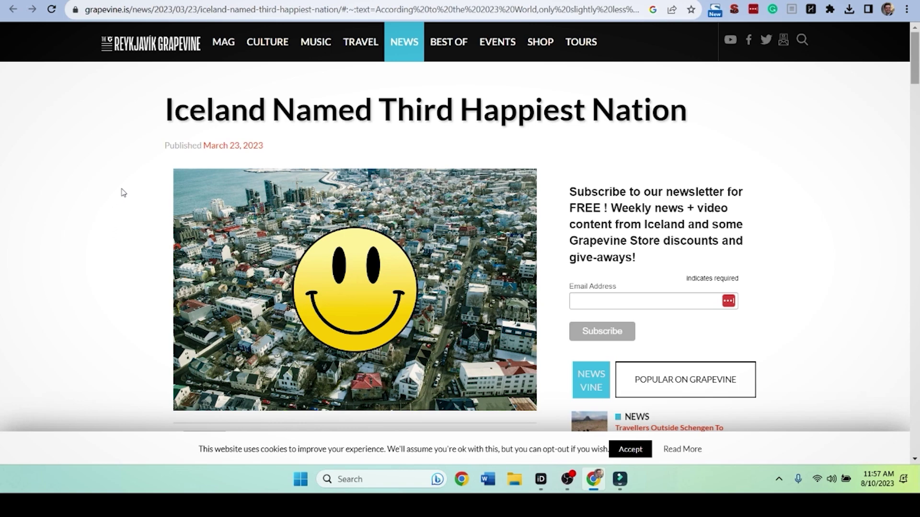
# Show the article's heading outline in SEO META in 1 CLICK and inspect its H1 text
pyautogui.click(733, 11)
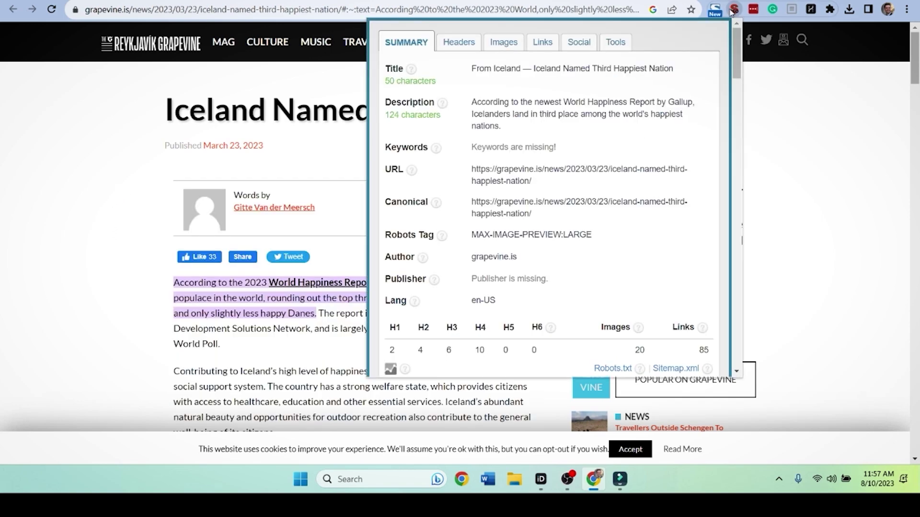
pyautogui.click(458, 42)
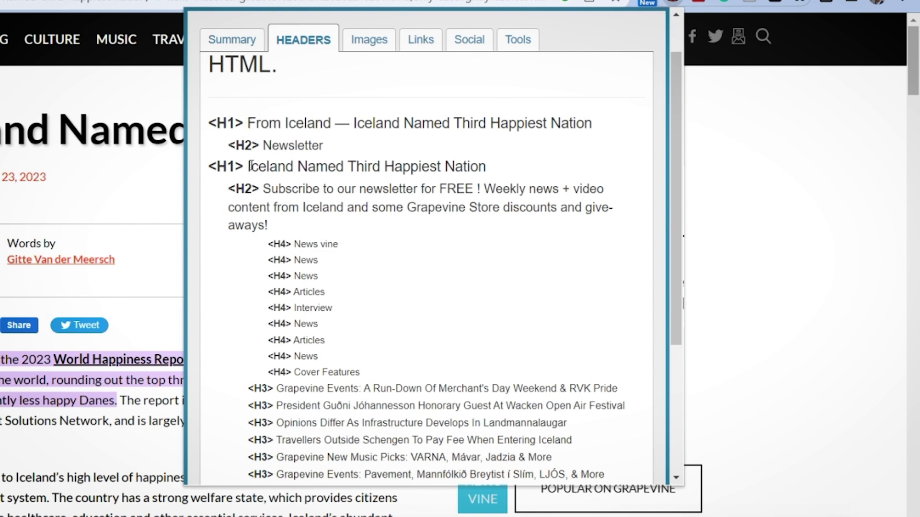
pyautogui.moveTo(226, 166); pyautogui.dragTo(404, 166)
pyautogui.click(354, 185)
pyautogui.moveTo(329, 166); pyautogui.dragTo(438, 166)
pyautogui.click(252, 160)
pyautogui.moveTo(225, 166); pyautogui.dragTo(390, 167)
pyautogui.click(390, 166)
pyautogui.moveTo(248, 167); pyautogui.dragTo(394, 167)
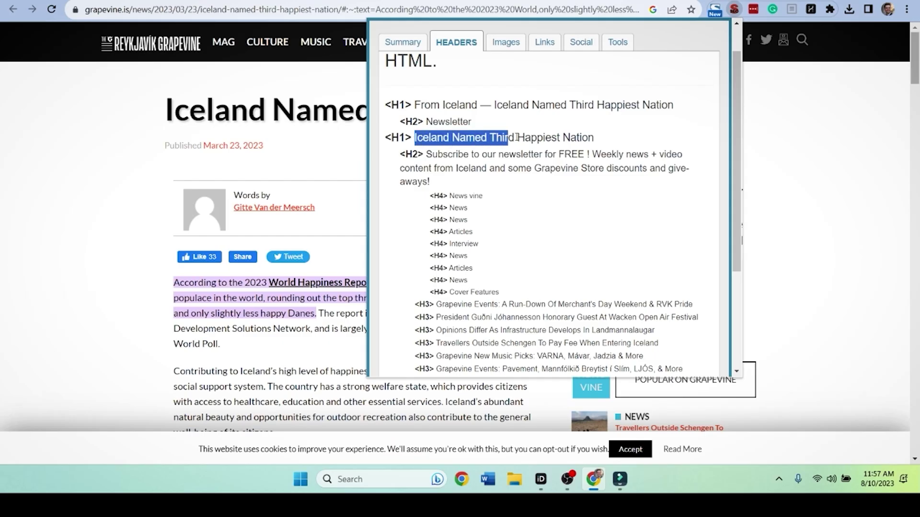
pyautogui.moveTo(525, 137); pyautogui.dragTo(555, 137)
pyautogui.click(555, 136)
# Close the SEO summary popup and select the article's URL
pyautogui.scroll(-10, 499, 170)
pyautogui.scroll(10, 499, 170)
pyautogui.click(189, 13)
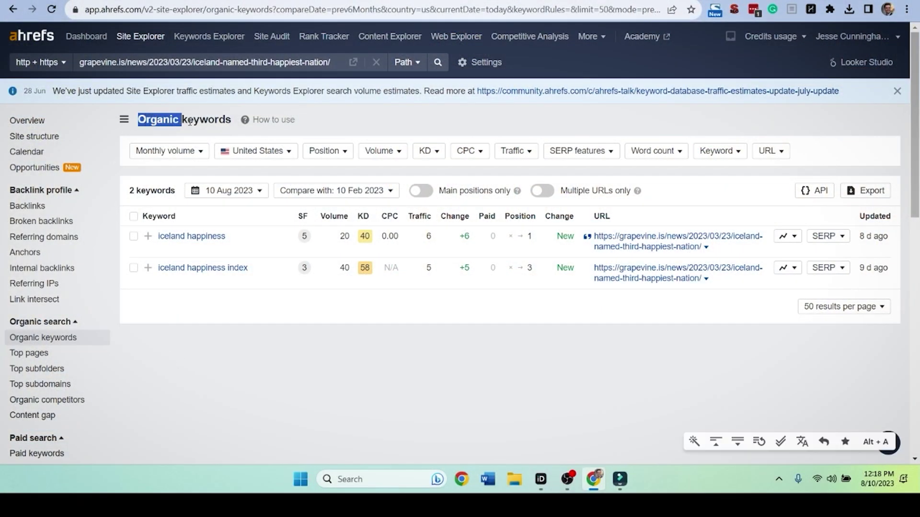
# Clear the text selection on Ahrefs' organic keywords report for the Grapevine article
pyautogui.click(144, 71)
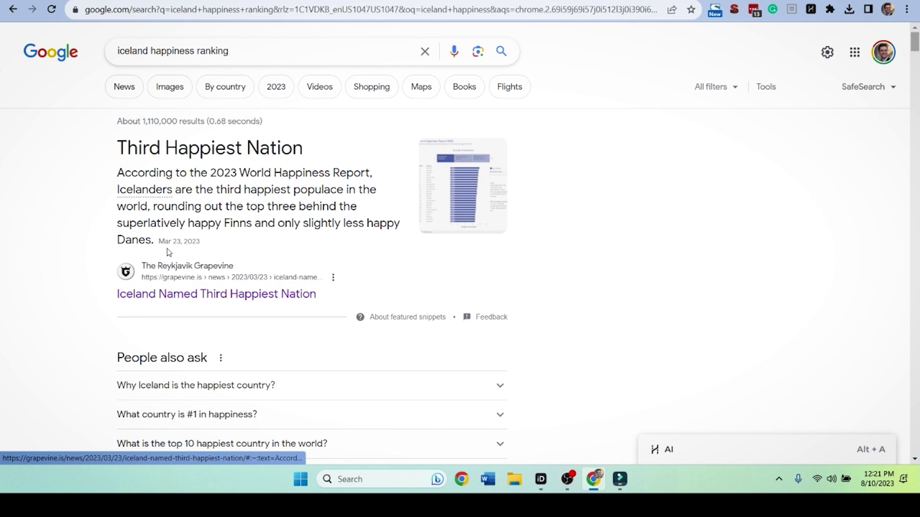
# Scroll the results, then start a new search for 'why is iceland one of the happiest countries'
pyautogui.scroll(-6, 144, 259)
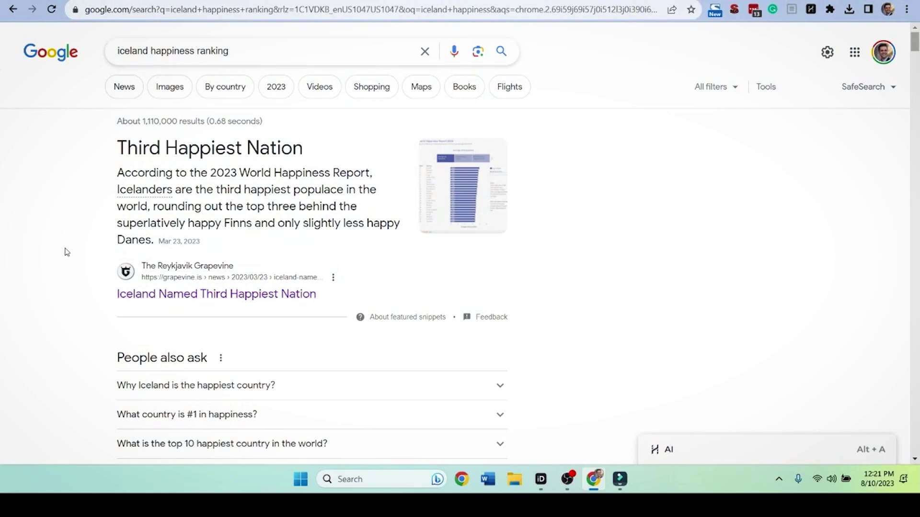
pyautogui.click(276, 49)
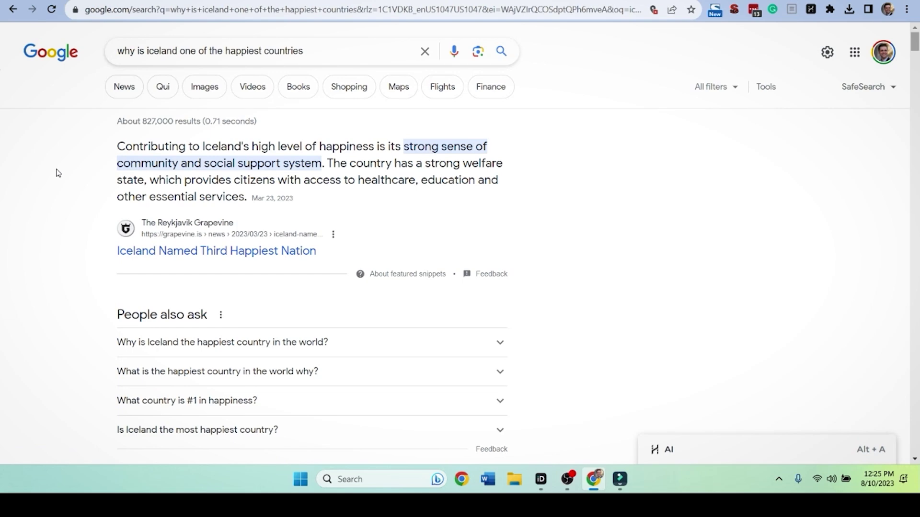
# Check the 'why is iceland one of the happiest countries' query in the search box
pyautogui.scroll(-6, 67, 220)
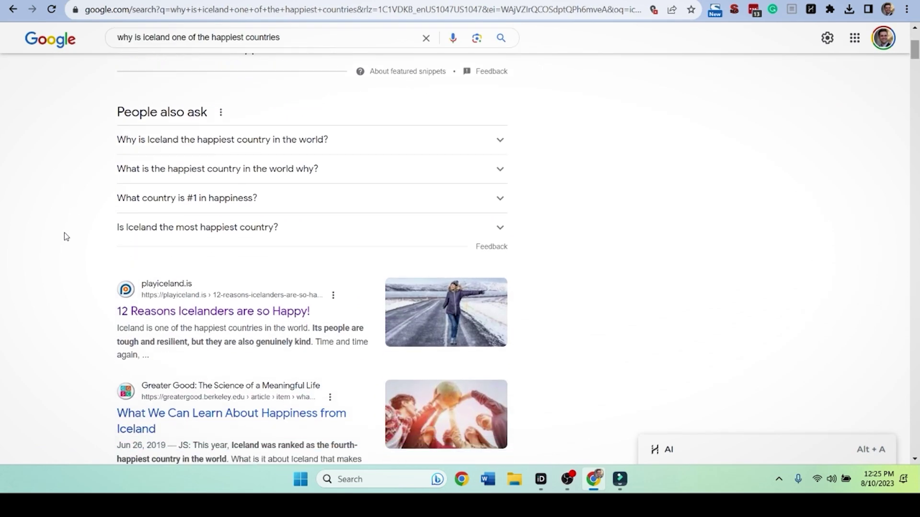
pyautogui.scroll(6, 66, 235)
pyautogui.moveTo(311, 46); pyautogui.dragTo(100, 51)
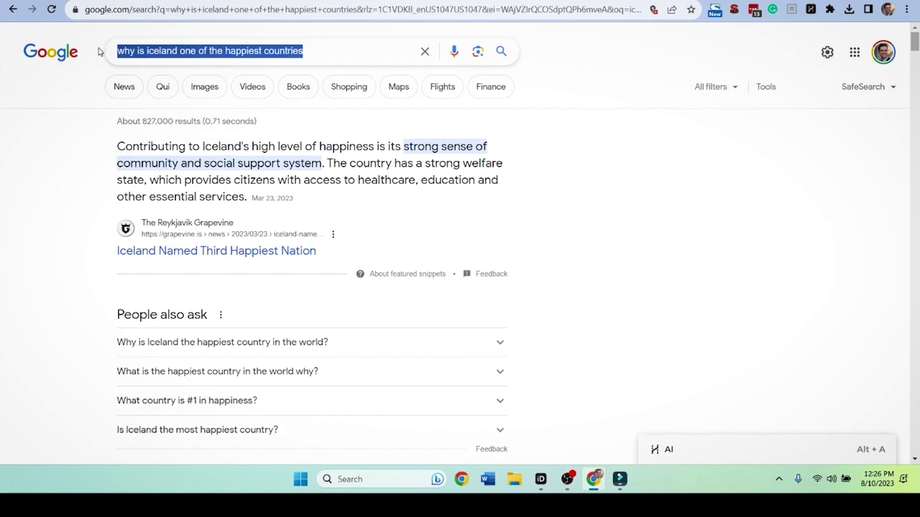
pyautogui.click(18, 215)
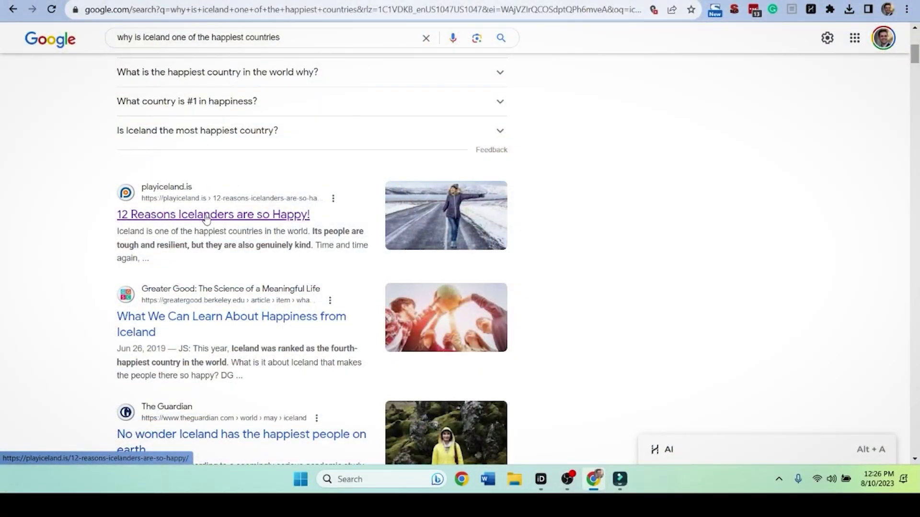
# Open the playiceland.is '12 Reasons Icelanders are so Happy!' article and skim it
pyautogui.click(206, 219)
pyautogui.scroll(-5, 87, 236)
pyautogui.scroll(-20, 87, 235)
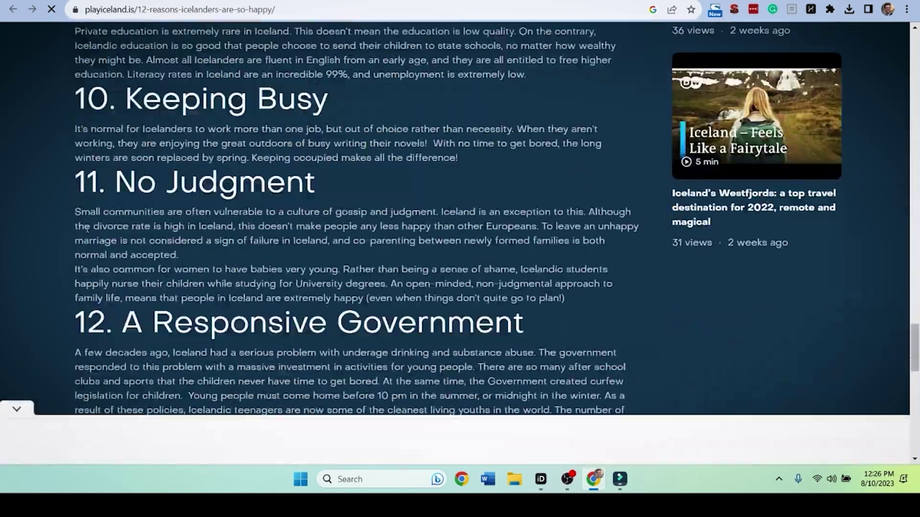
pyautogui.scroll(20, 87, 229)
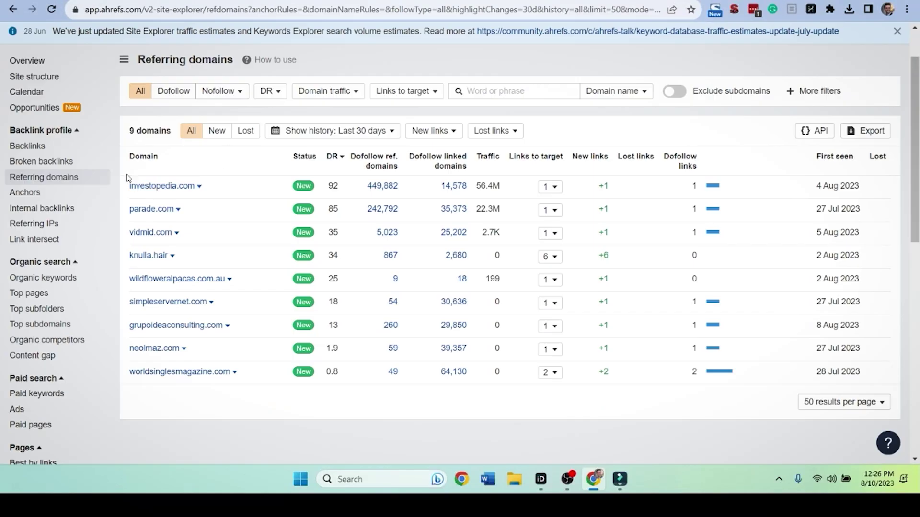
# In Ahrefs Referring domains, view investopedia.com's backlink, then parade.com's linking page
pyautogui.scroll(2, 127, 178)
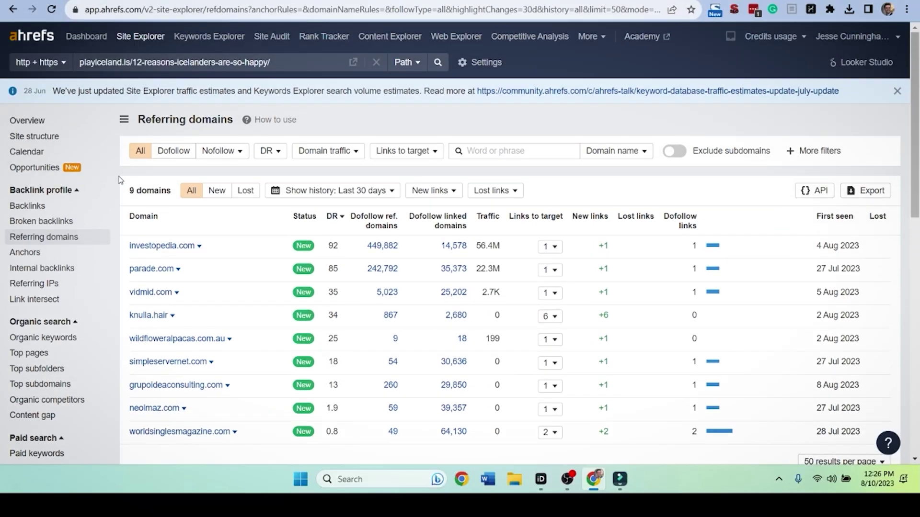
pyautogui.moveTo(81, 63); pyautogui.dragTo(214, 64)
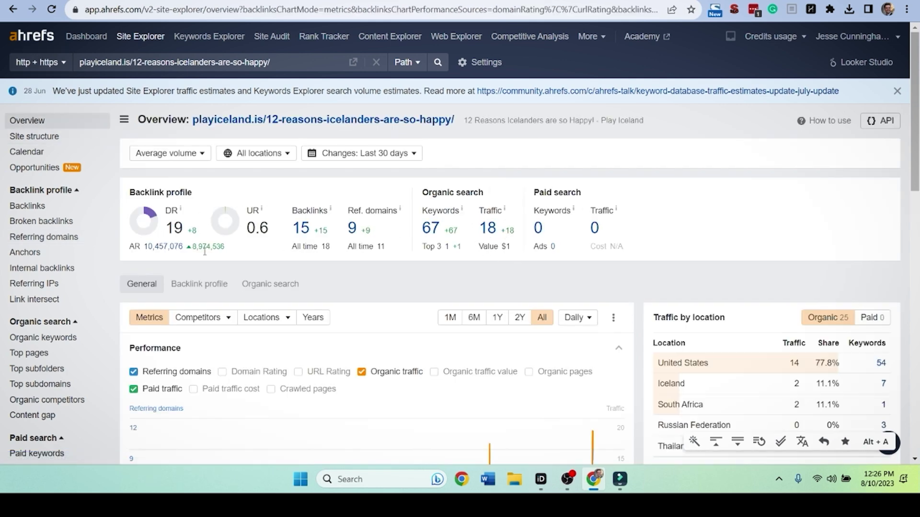
pyautogui.click(67, 234)
pyautogui.scroll(-1, 114, 238)
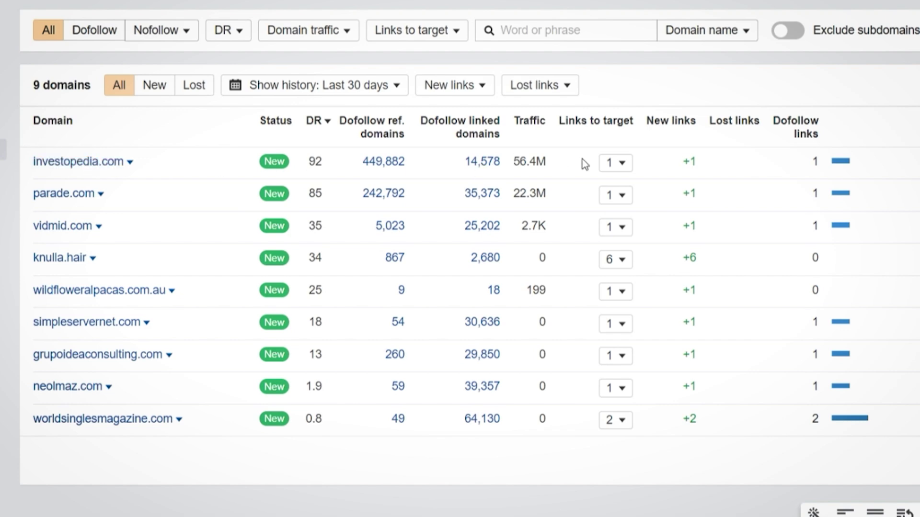
pyautogui.click(618, 163)
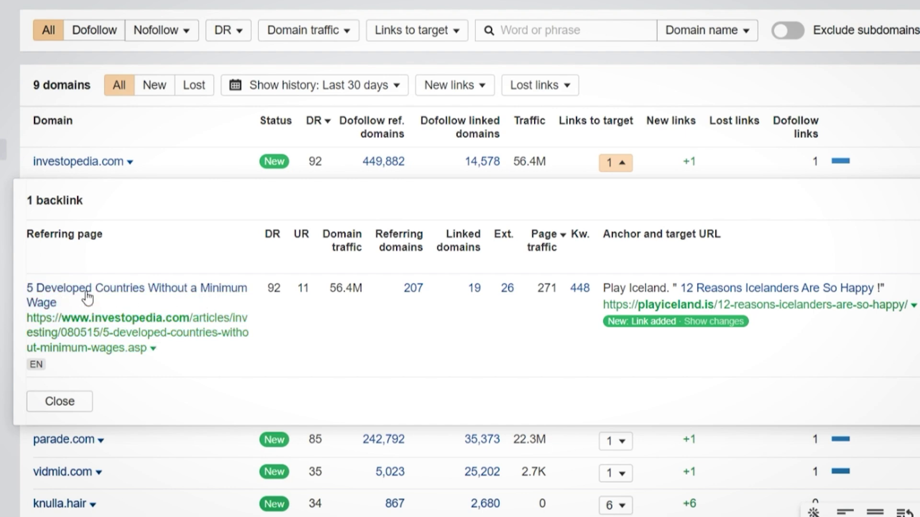
pyautogui.click(616, 164)
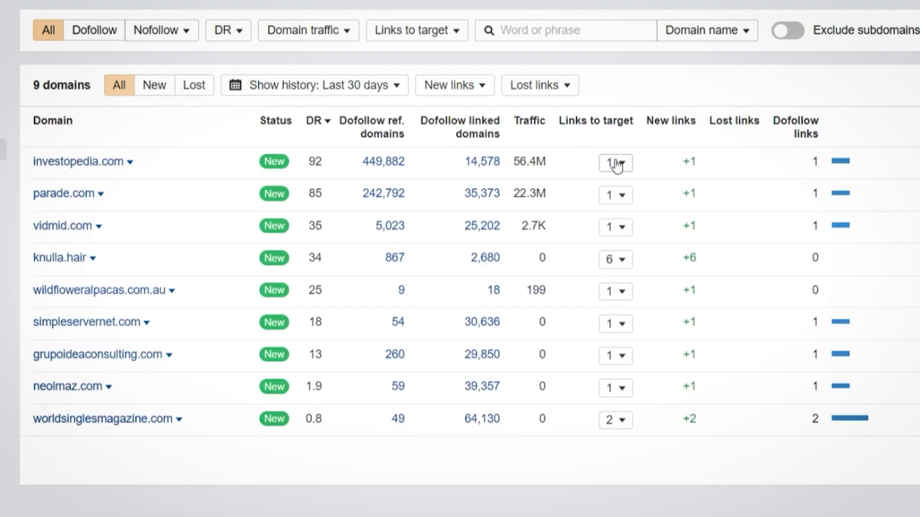
pyautogui.click(616, 195)
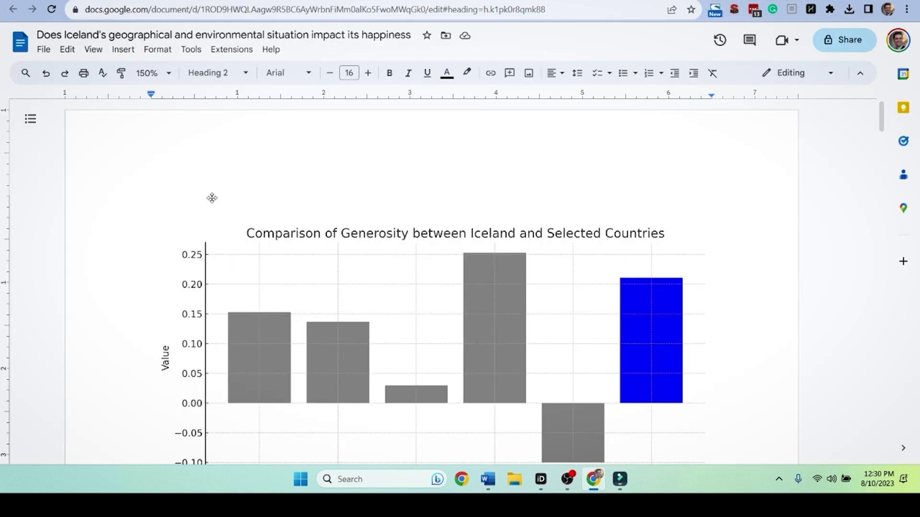
# Paste the twelve numbered happiness reasons on a new line above the generosity chart
pyautogui.click(212, 197)
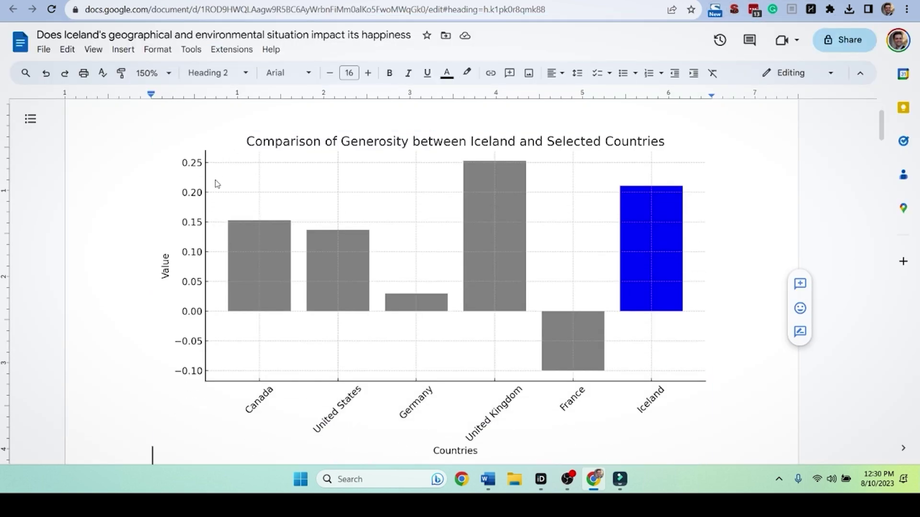
pyautogui.press('Return')
pyautogui.write('<H2> 1. A Sense of Community <H2> 2. Equality and Inclusion <H2> 3. Transparency and Justice <H2> 4. Low Crime Levels <H2> 5. Natural Beauty <H2> 6. A Love of Literature <H2> 7. Antidepressants <H2> 8. Good Health <H2> 9. Quality Education <H2> 10. Keeping Busy <H2> 11. No Judgment <H2> 12. A Responsive Government')
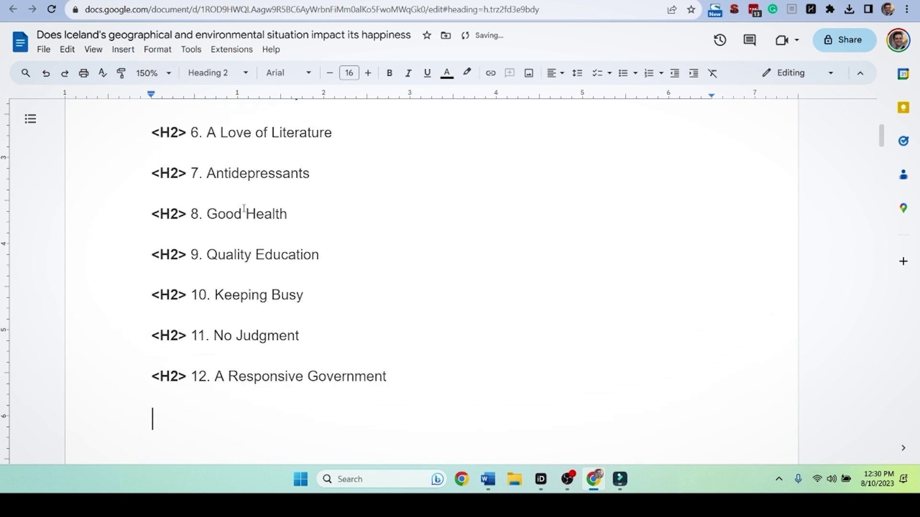
pyautogui.scroll(6, 233, 220)
pyautogui.scroll(-1, 255, 222)
pyautogui.scroll(-3, 252, 210)
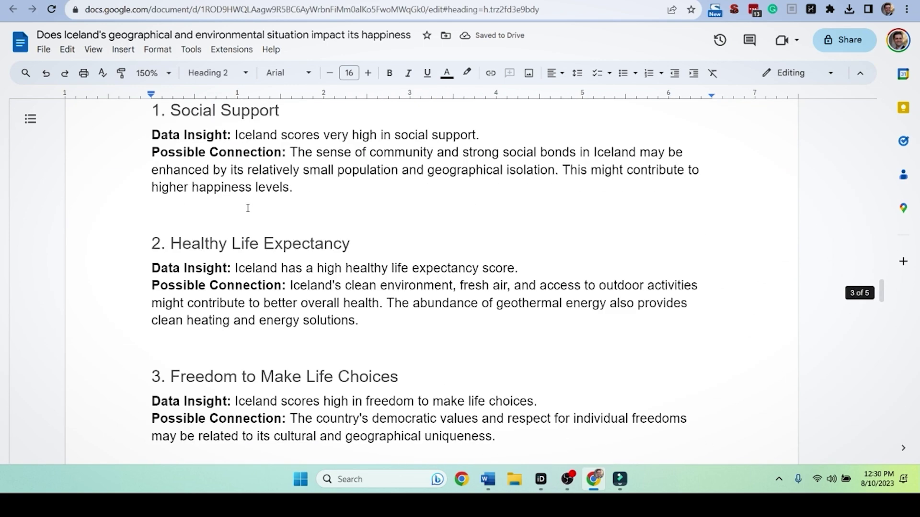
pyautogui.scroll(4, 244, 191)
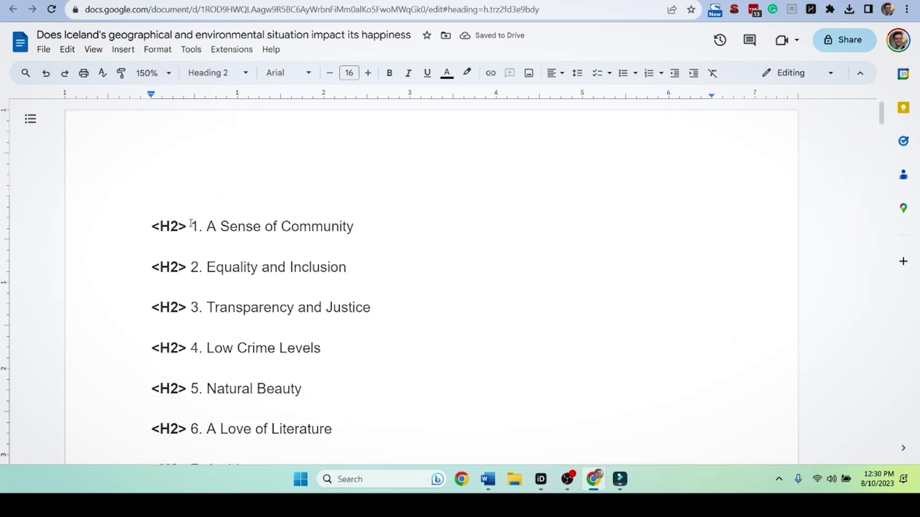
# Delete the '<H2> ' tag in front of headings 1, 2 and 3
pyautogui.moveTo(191, 226); pyautogui.dragTo(151, 226)
pyautogui.press('BackSpace')
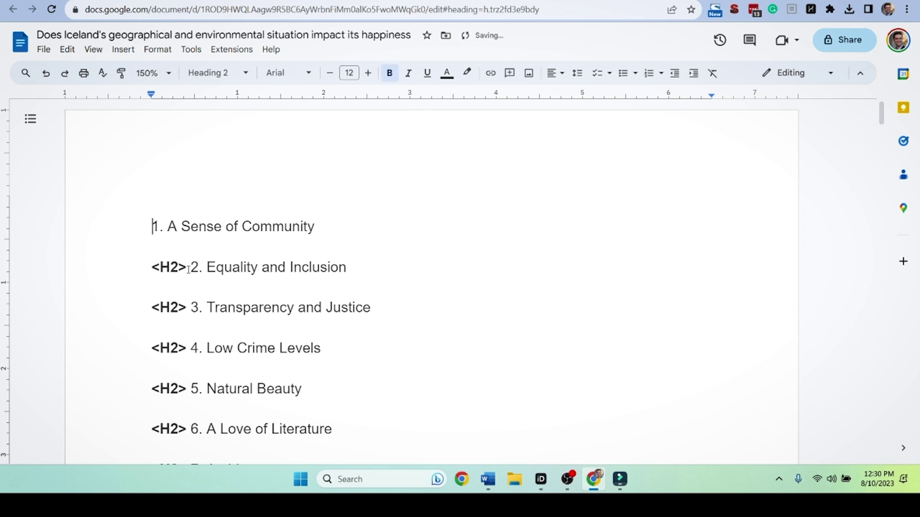
pyautogui.moveTo(191, 266); pyautogui.dragTo(146, 267)
pyautogui.press('BackSpace')
pyautogui.moveTo(191, 307); pyautogui.dragTo(150, 307)
pyautogui.press('BackSpace')
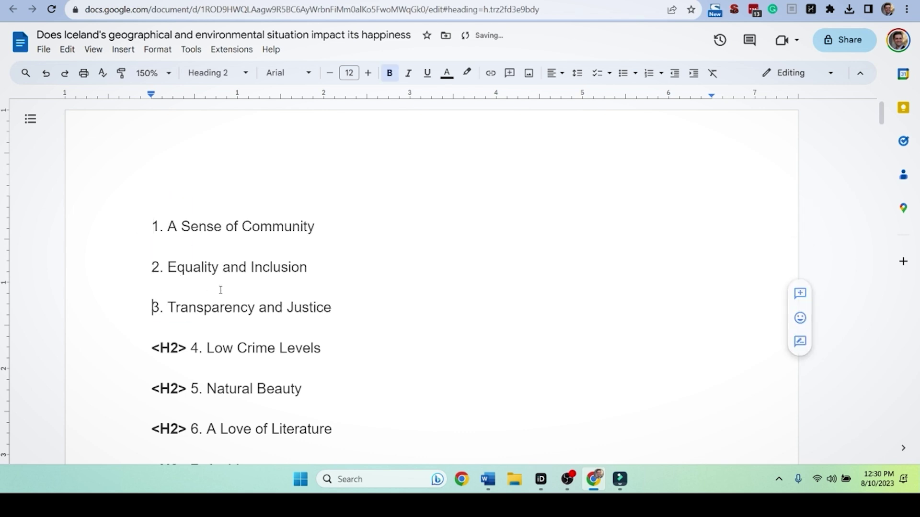
pyautogui.scroll(-5, 272, 242)
pyautogui.scroll(-3, 271, 242)
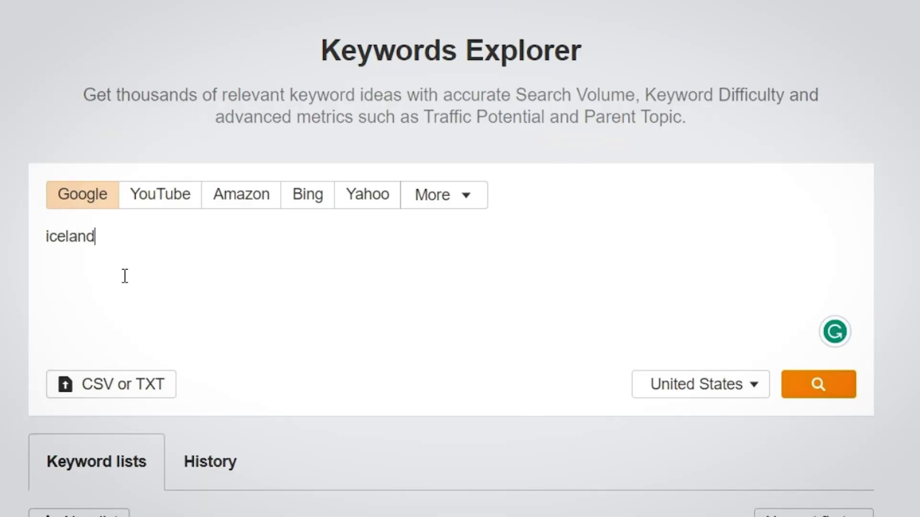
# Run the 'iceland' keyword search and open its Matching terms ideas
pyautogui.press('Return')
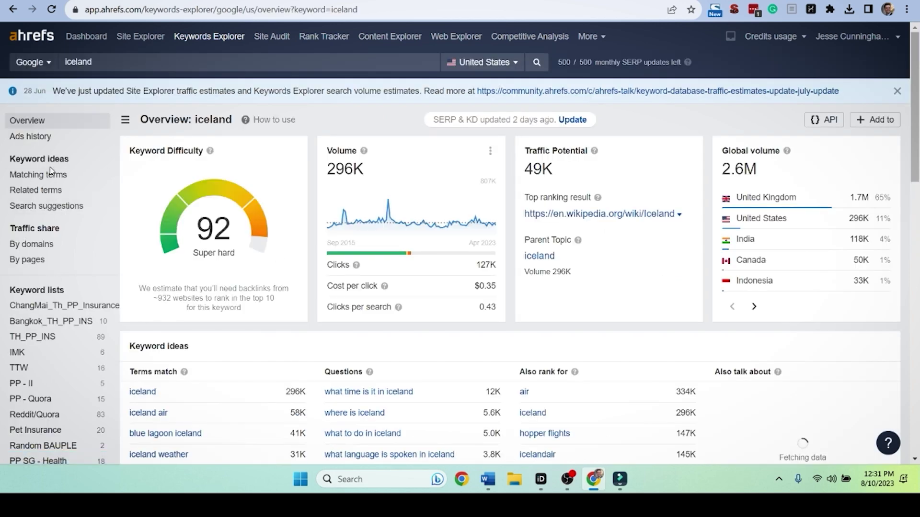
pyautogui.click(48, 175)
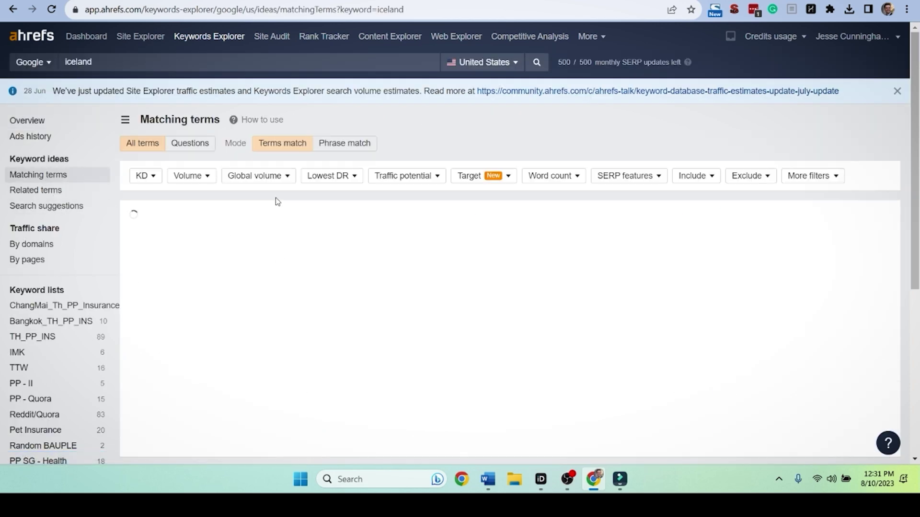
pyautogui.scroll(-7, 319, 218)
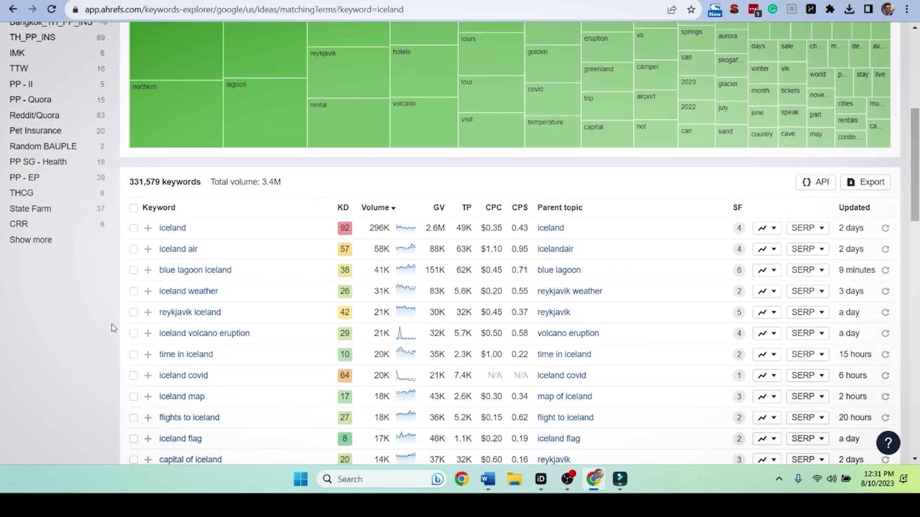
pyautogui.scroll(-4, 111, 329)
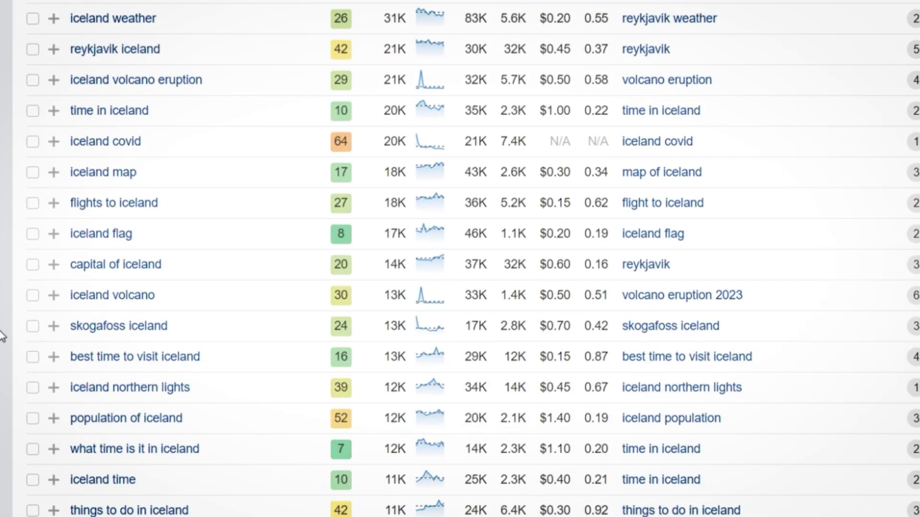
pyautogui.scroll(4, 2, 336)
pyautogui.moveTo(250, 35); pyautogui.dragTo(219, 37)
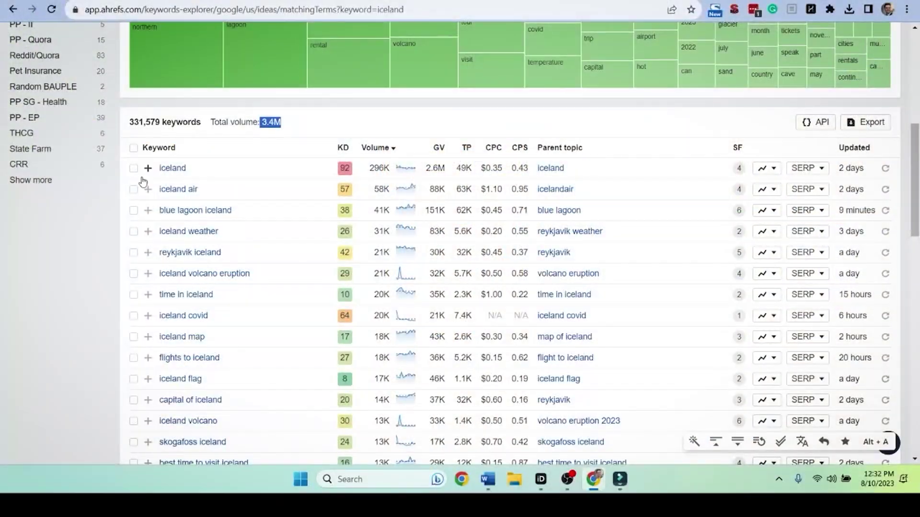
pyautogui.click(102, 250)
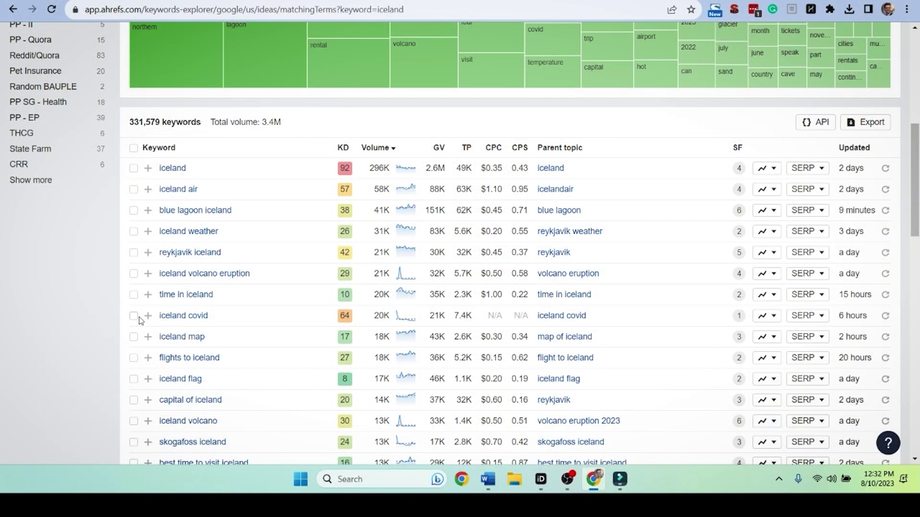
pyautogui.scroll(8, 153, 316)
# Filter Matching terms to include any of 'best, versus, top' and review the 8,525 results
pyautogui.click(700, 179)
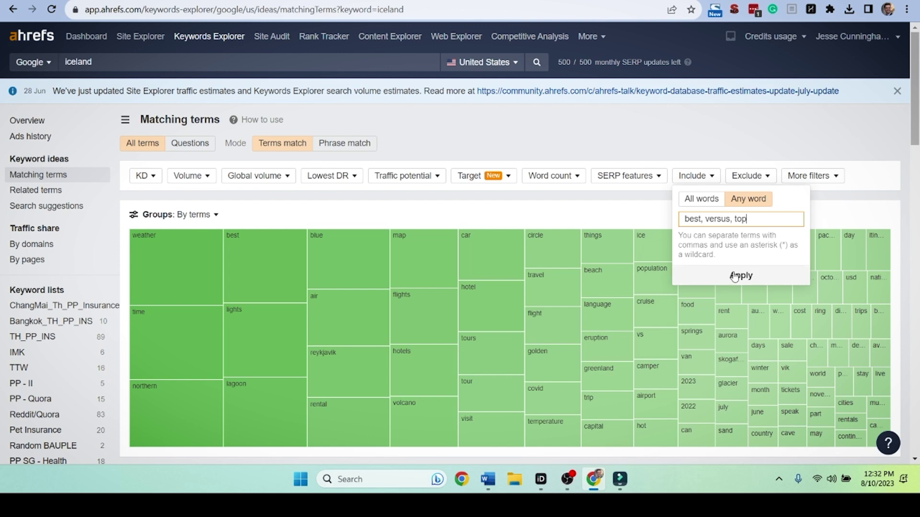
pyautogui.click(619, 330)
pyautogui.click(160, 226)
pyautogui.scroll(-8, 148, 205)
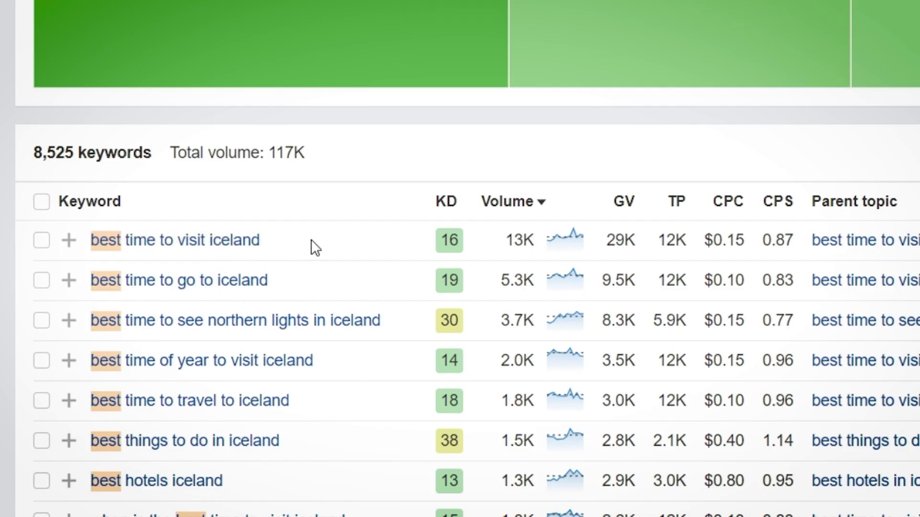
pyautogui.scroll(-2, 311, 240)
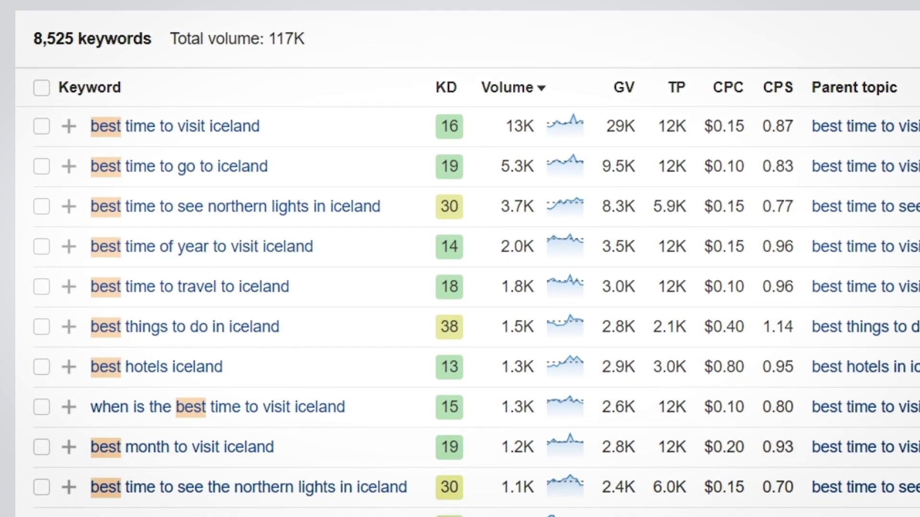
pyautogui.scroll(-2, 1, 292)
pyautogui.scroll(2, 4, 287)
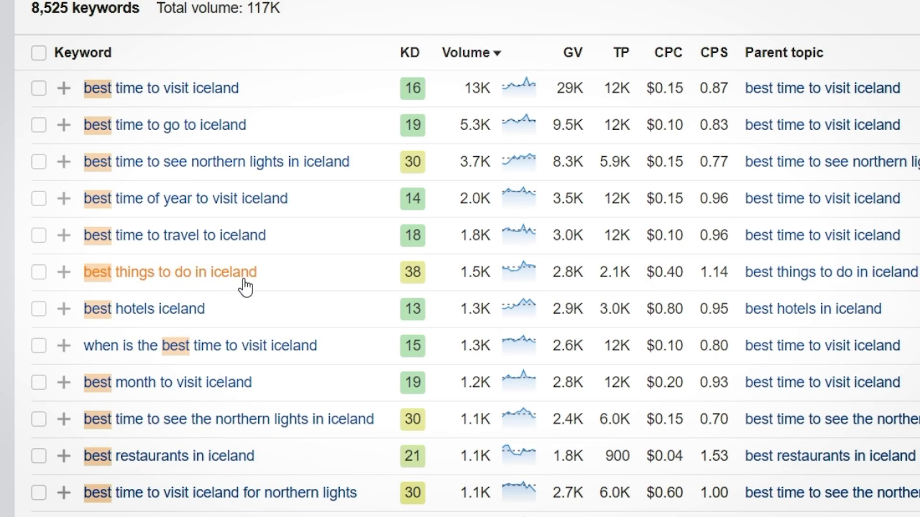
pyautogui.scroll(-2, 460, 259)
pyautogui.scroll(15, 24, 464)
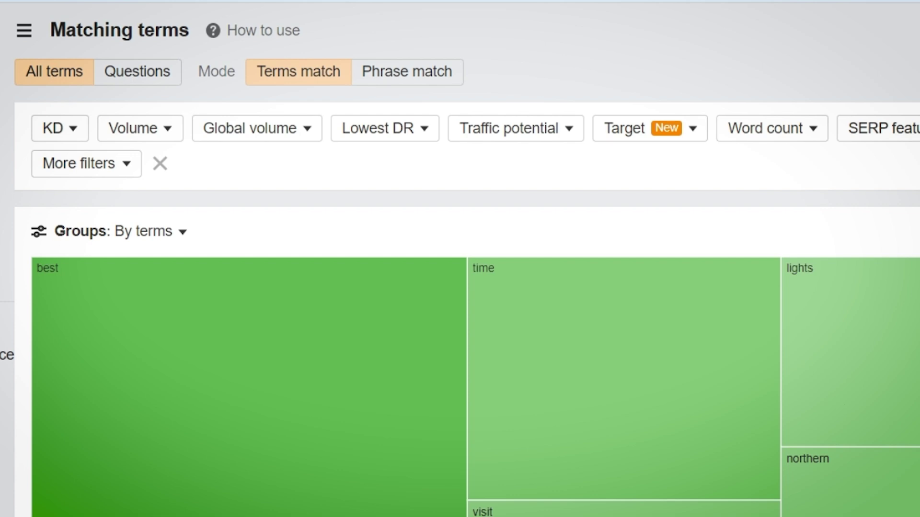
# Reload the keyword results and switch to the Questions keyword ideas
pyautogui.click(99, 180)
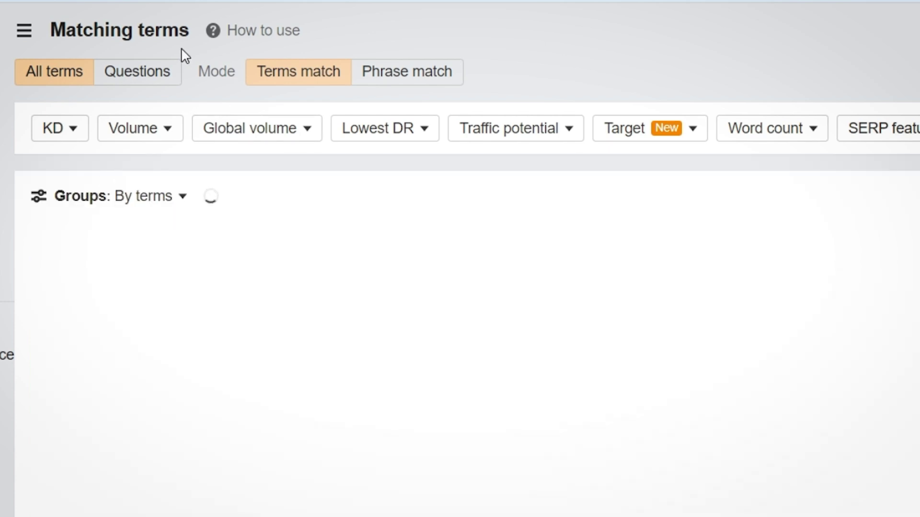
pyautogui.click(139, 86)
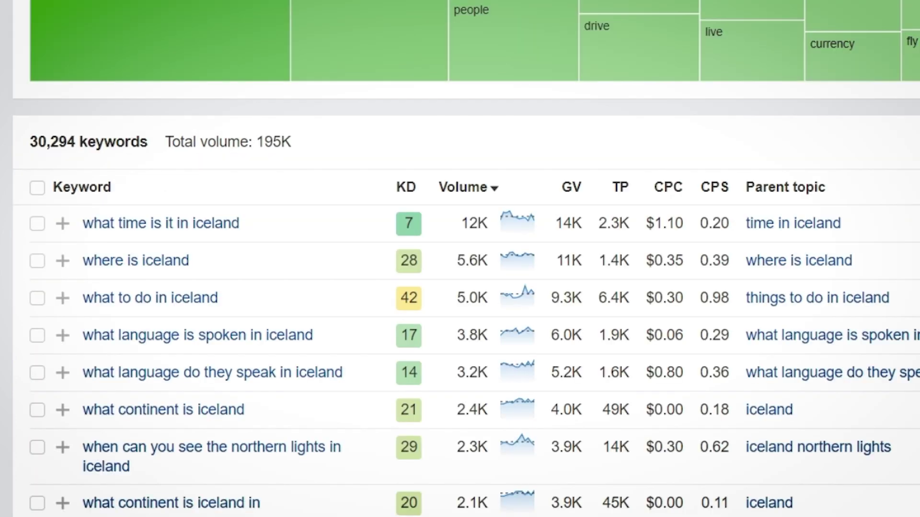
pyautogui.scroll(5, 33, 456)
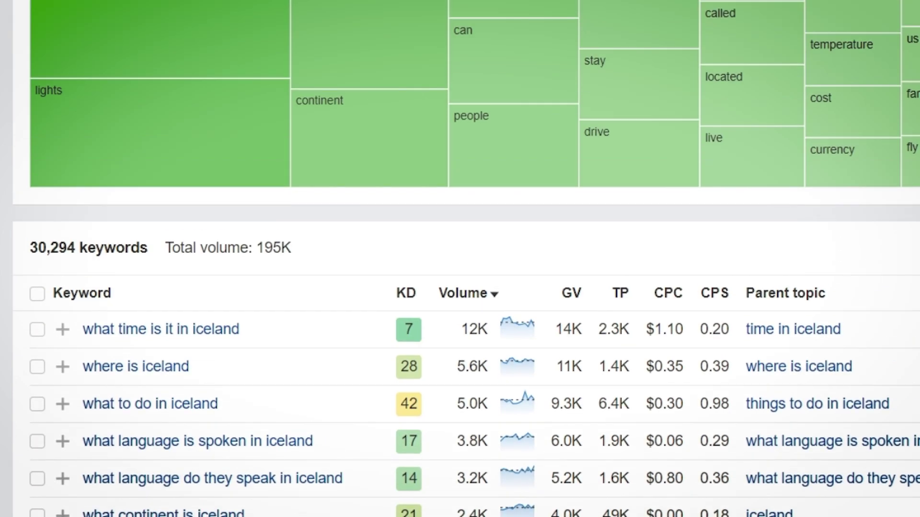
pyautogui.scroll(-2, 33, 456)
pyautogui.scroll(-5, 33, 417)
# Tick 'where is iceland', 'what to do in iceland', 'what language is spoken in iceland' and 'what is the capital of iceland'
pyautogui.click(37, 155)
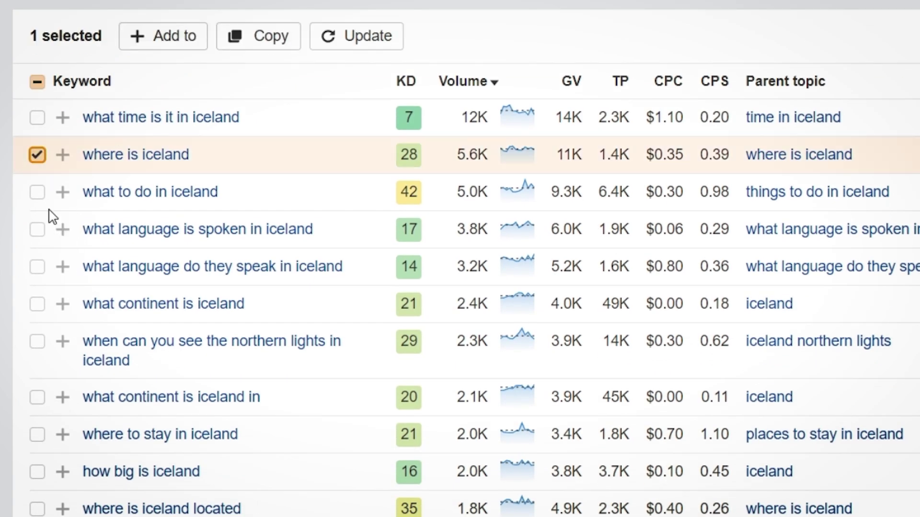
pyautogui.click(41, 194)
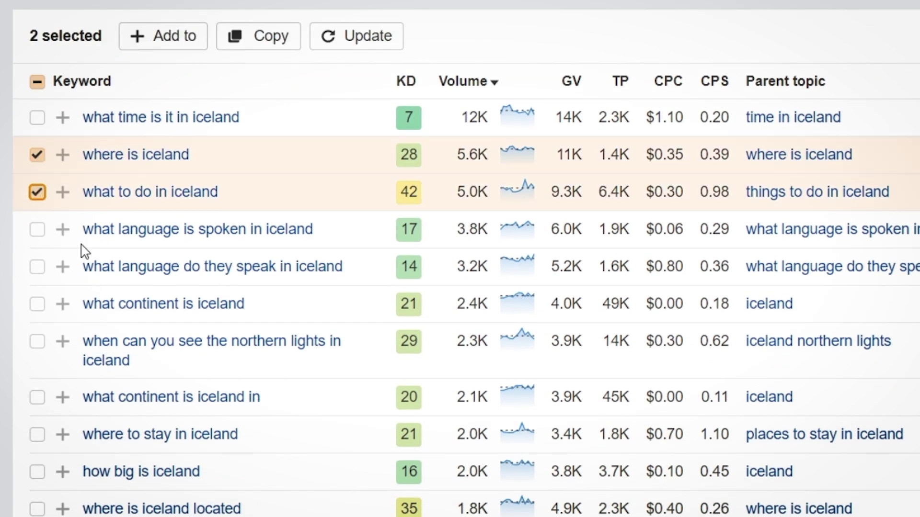
pyautogui.click(37, 231)
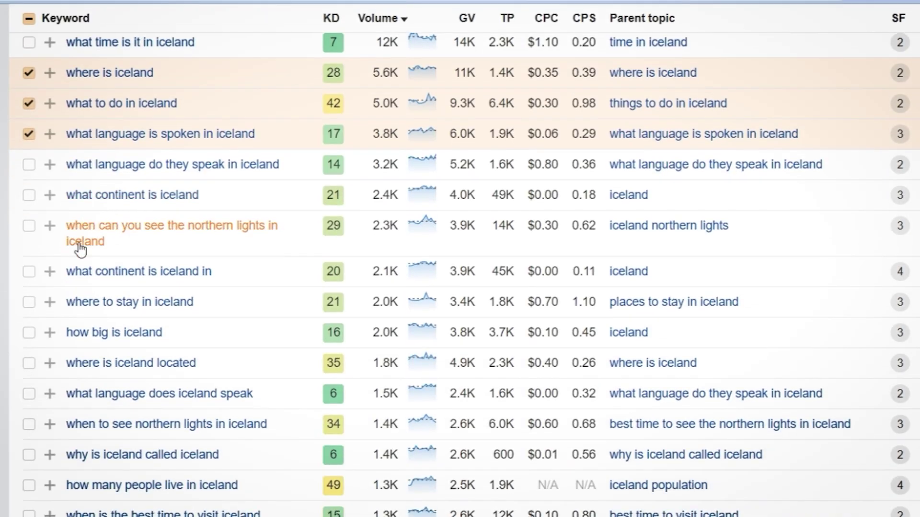
pyautogui.scroll(-2, 74, 367)
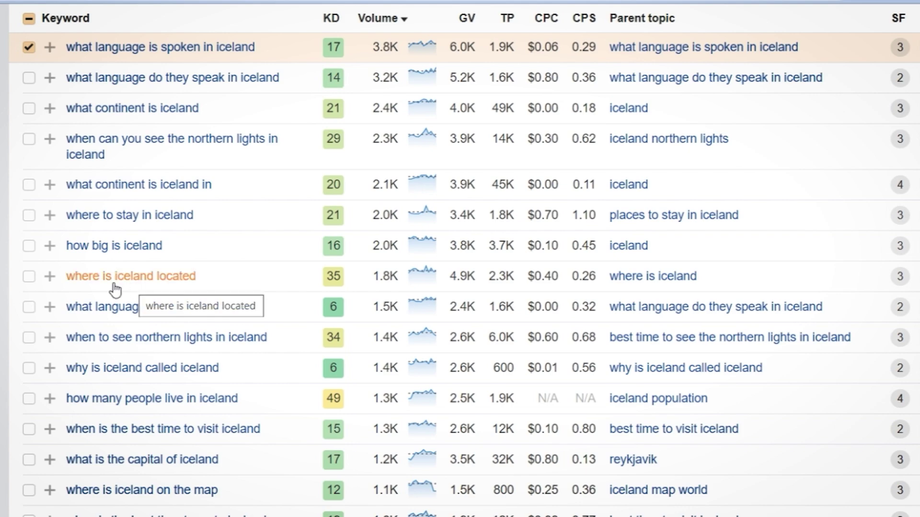
pyautogui.scroll(-4, 134, 290)
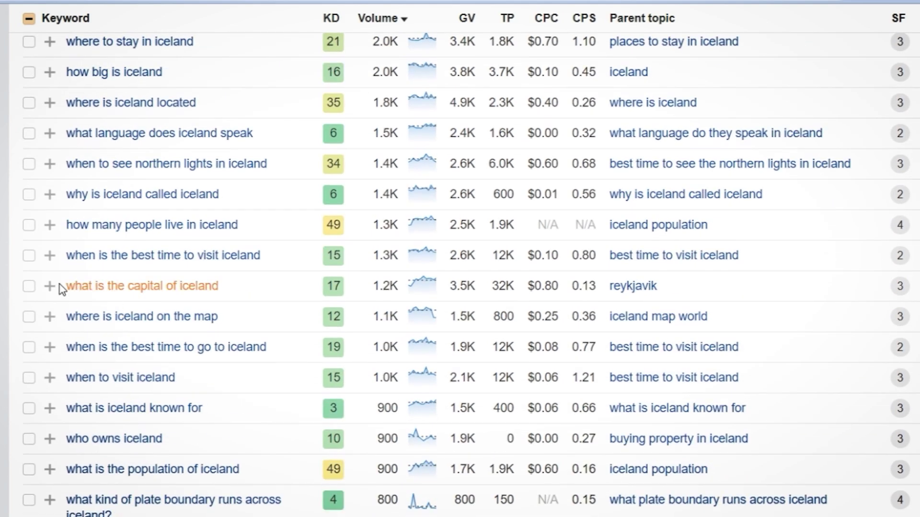
pyautogui.click(30, 287)
pyautogui.scroll(-2, 31, 290)
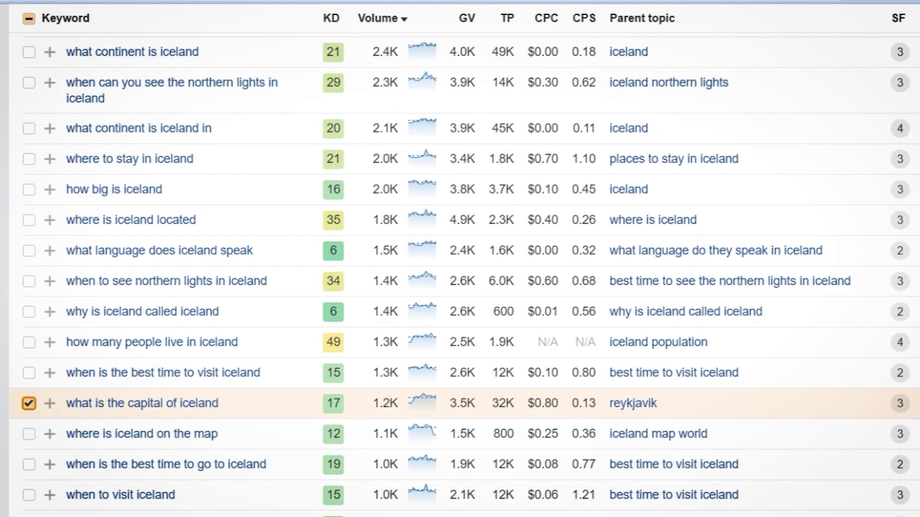
pyautogui.scroll(3, 460, 259)
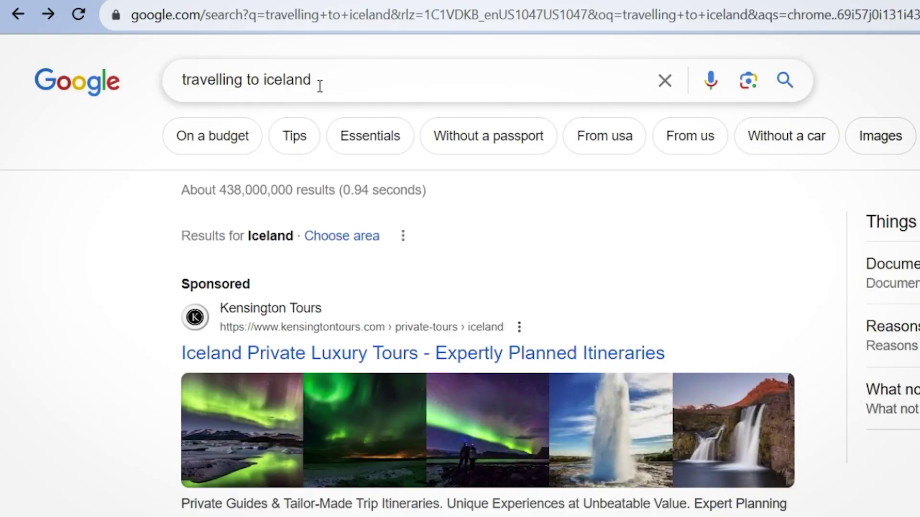
# Review the 'travelling to iceland' search query and its related search suggestions
pyautogui.moveTo(326, 84); pyautogui.dragTo(158, 87)
pyautogui.click(46, 287)
pyautogui.click(324, 74)
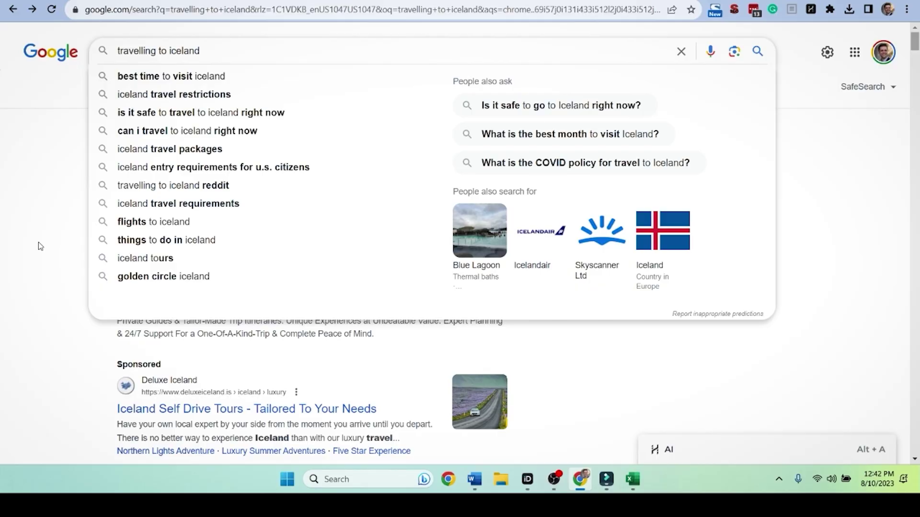
pyautogui.click(61, 353)
# Scroll the results and open the exodustravels.com '26 Things You Should Know Before Traveling to Iceland' article
pyautogui.scroll(-6, 61, 221)
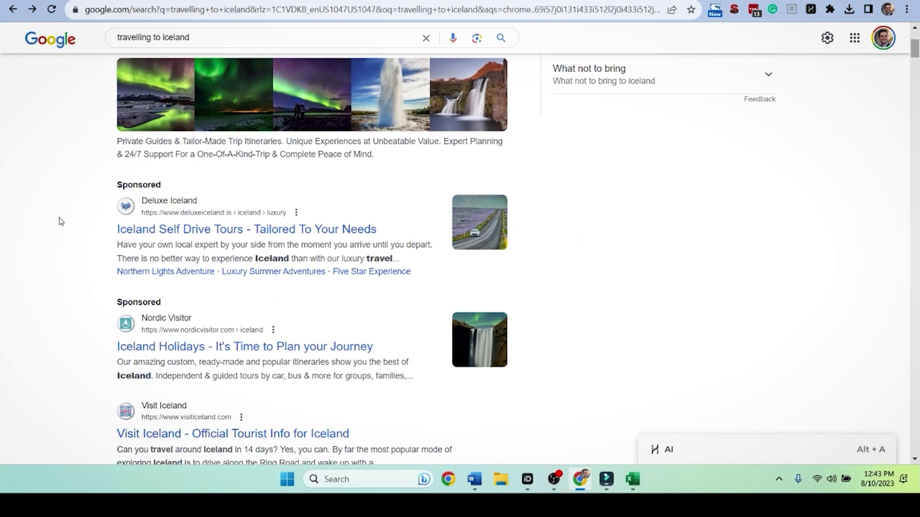
pyautogui.scroll(-4, 61, 222)
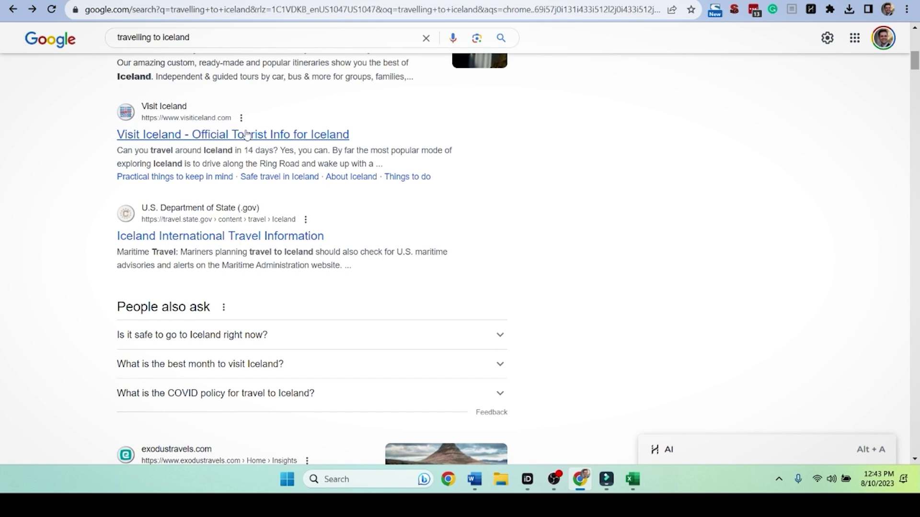
pyautogui.scroll(-2, 173, 149)
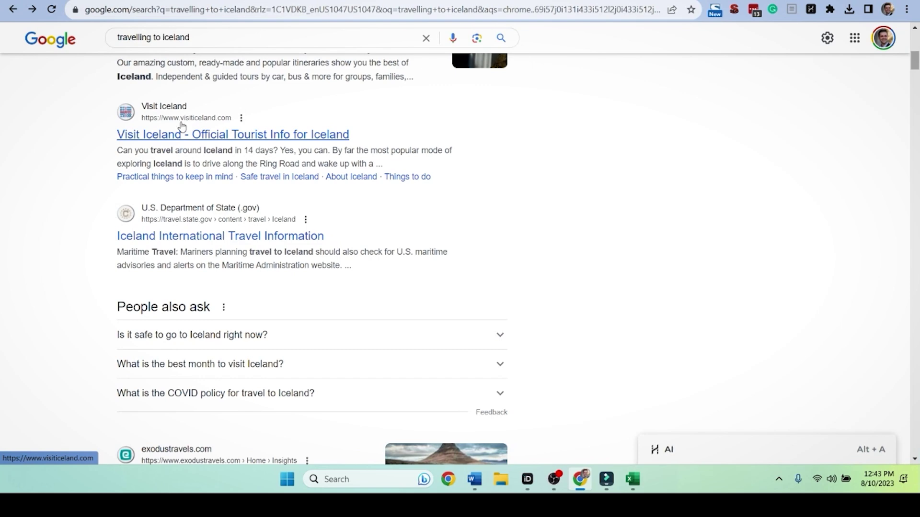
pyautogui.keyDown('ctrl'); pyautogui.click(168, 136); pyautogui.keyUp('ctrl')
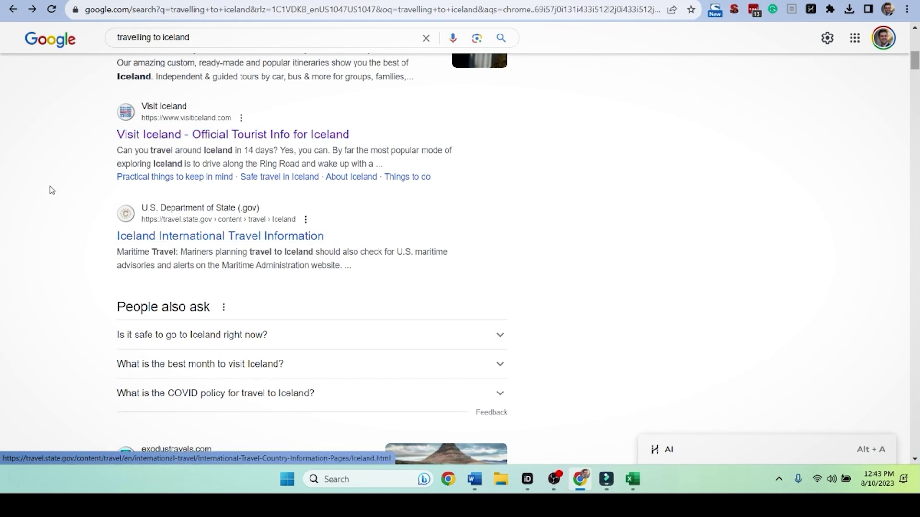
pyautogui.scroll(-4, 56, 185)
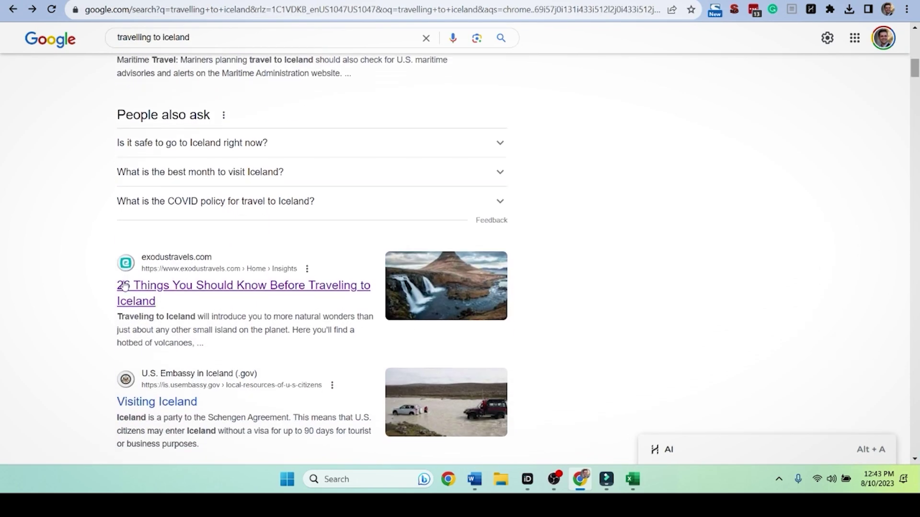
pyautogui.scroll(-2, 124, 286)
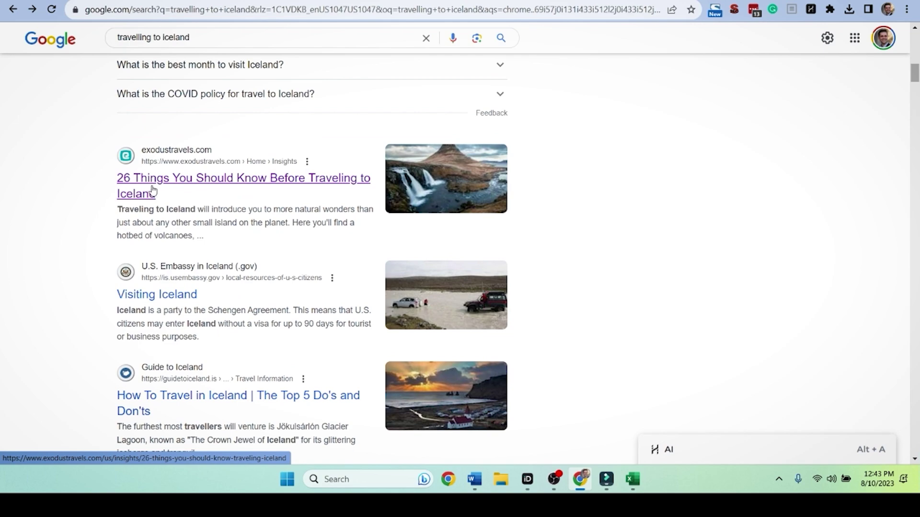
pyautogui.click(239, 180)
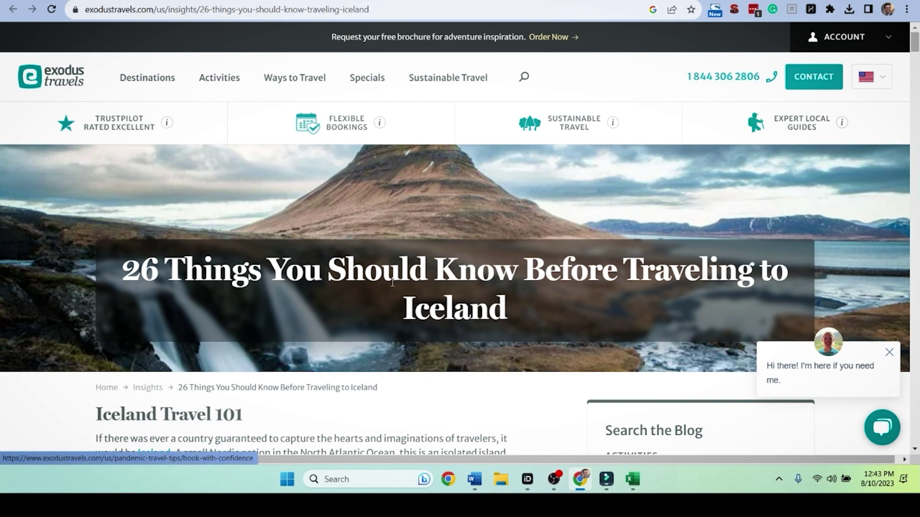
# Read through the Exodus article and check its heading outline in SEO META's HEADERS tab
pyautogui.scroll(-15, 382, 289)
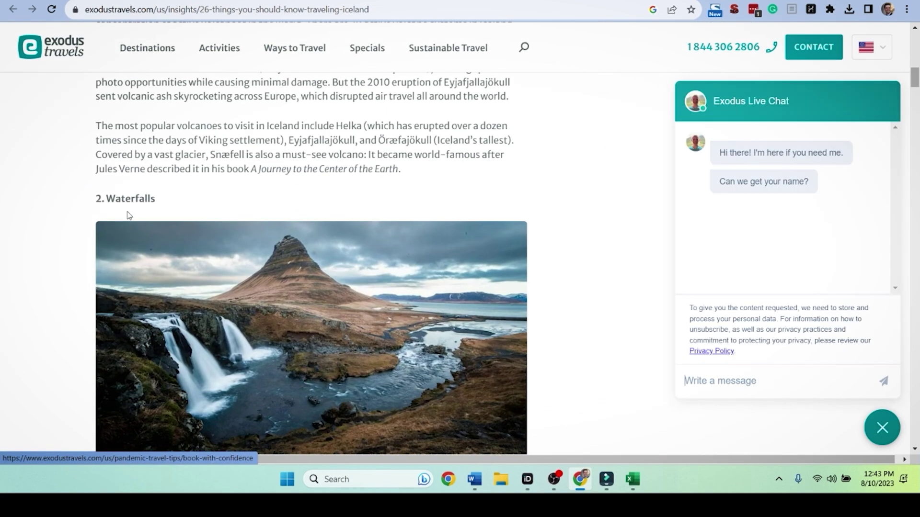
pyautogui.scroll(-1, 127, 192)
pyautogui.scroll(-2, 126, 139)
pyautogui.scroll(2, 105, 269)
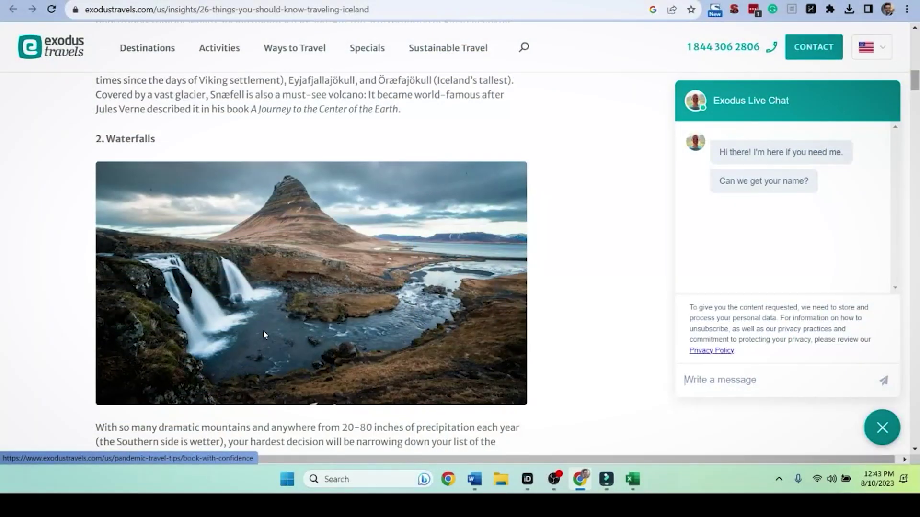
pyautogui.scroll(-12, 33, 322)
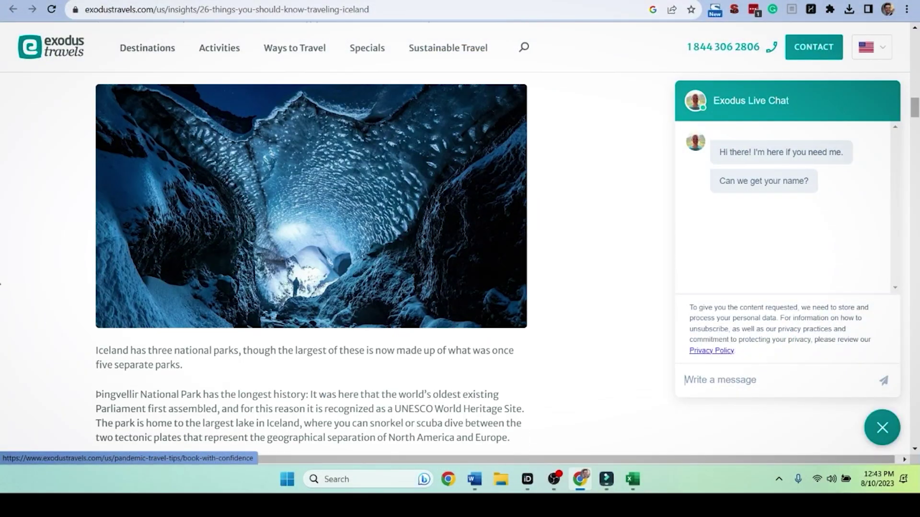
pyautogui.scroll(-8, 88, 291)
pyautogui.scroll(1, 84, 290)
pyautogui.scroll(-4, 98, 260)
pyautogui.scroll(-4, 97, 260)
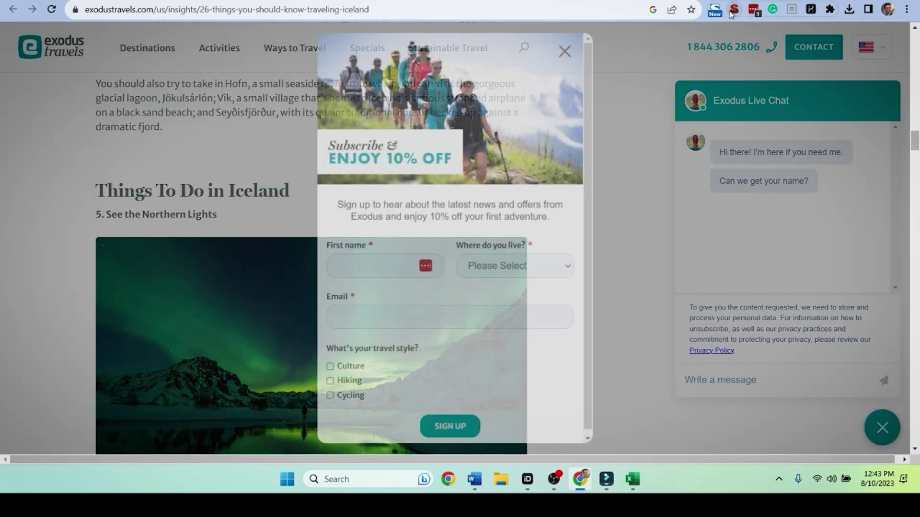
pyautogui.click(733, 10)
pyautogui.click(456, 42)
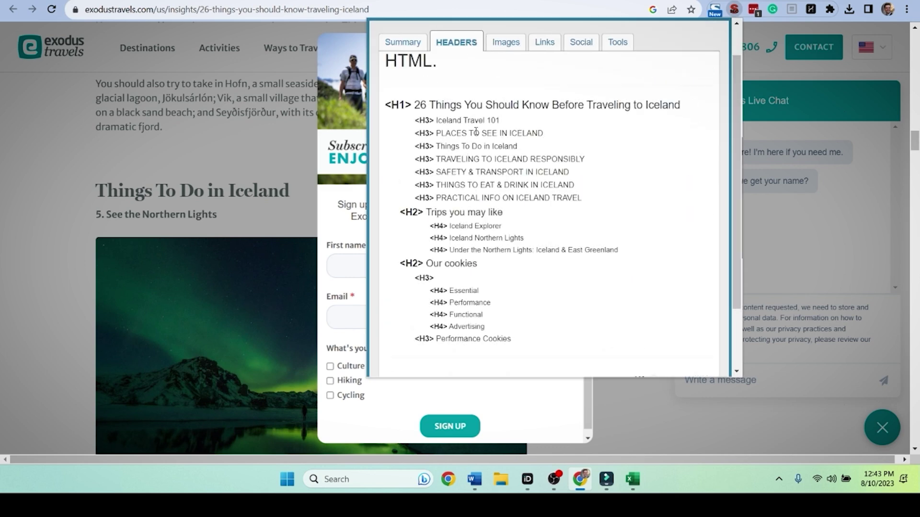
pyautogui.click(126, 184)
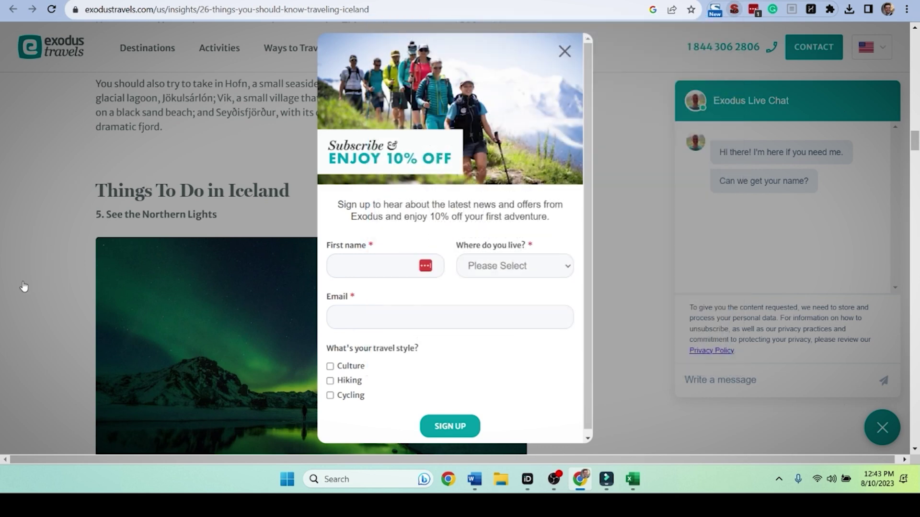
# Dismiss the subscribe popup and select all of the article's text
pyautogui.click(564, 52)
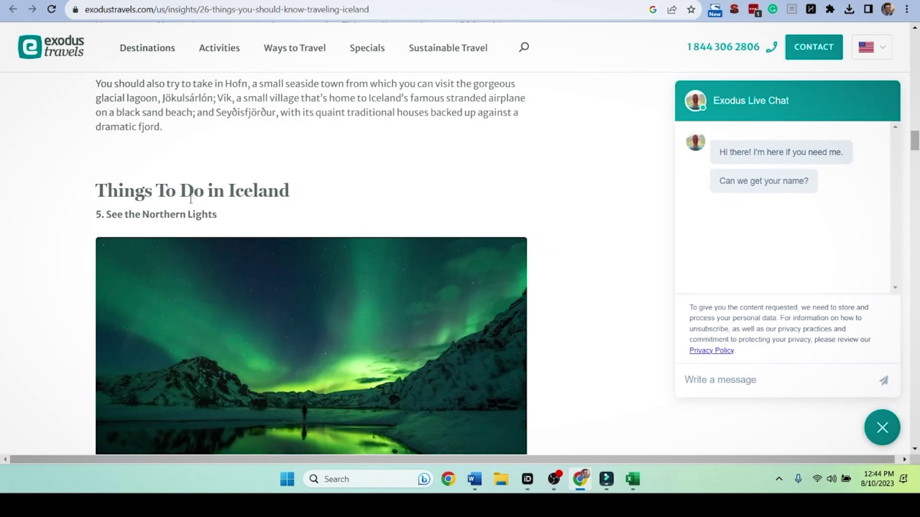
pyautogui.scroll(-20, 103, 293)
pyautogui.scroll(-15, 103, 293)
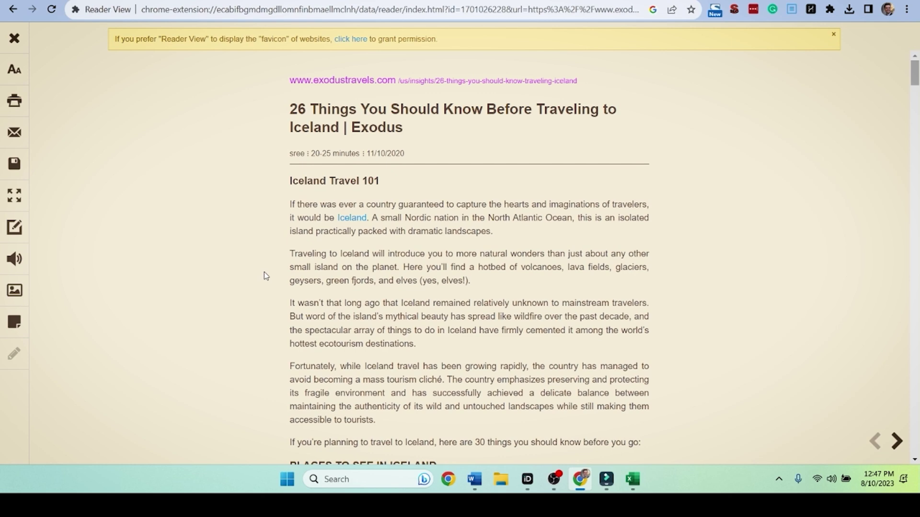
pyautogui.hotkey('ctrl', 'a')
pyautogui.click(329, 236)
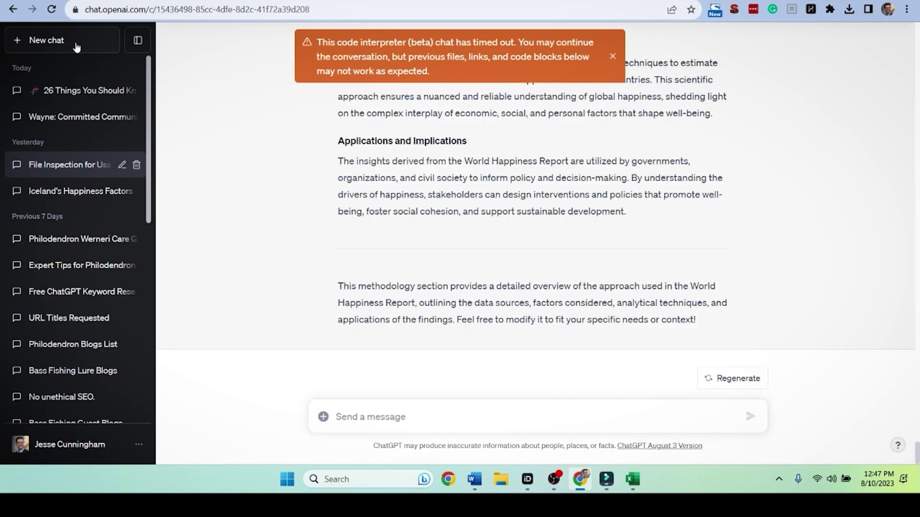
# Start a new ChatGPT chat and send 'give me the 26 things:' with the pasted article
pyautogui.click(79, 46)
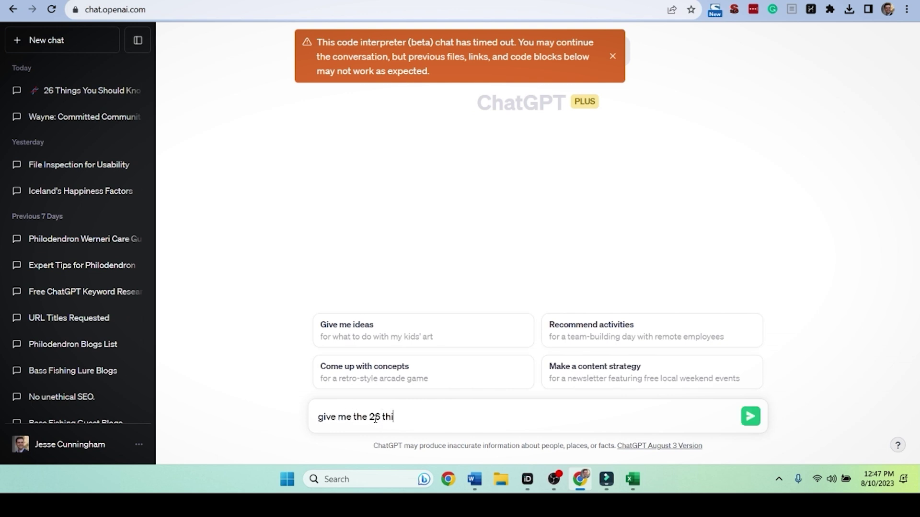
pyautogui.hotkey('ctrl', 'v')
pyautogui.press('Return')
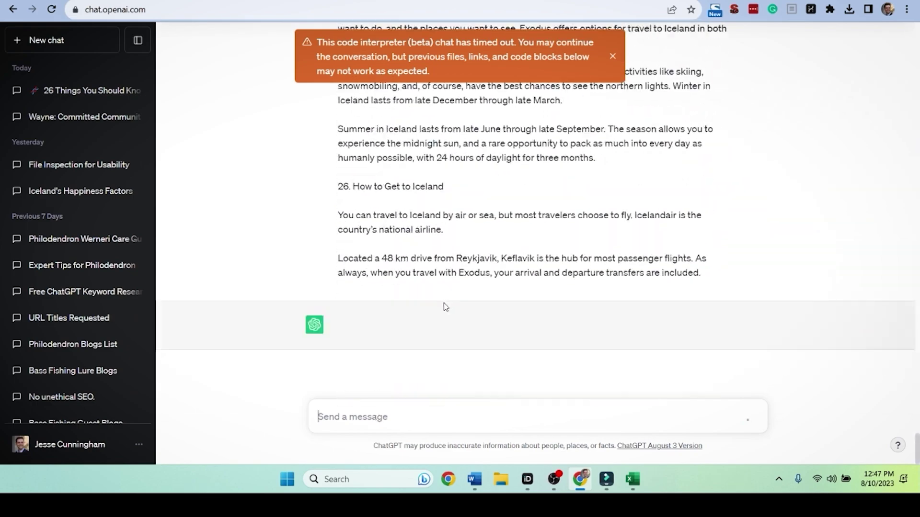
# Dismiss the timed-out warning and read through ChatGPT's condensed Iceland tips
pyautogui.click(613, 56)
pyautogui.scroll(-15, 495, 240)
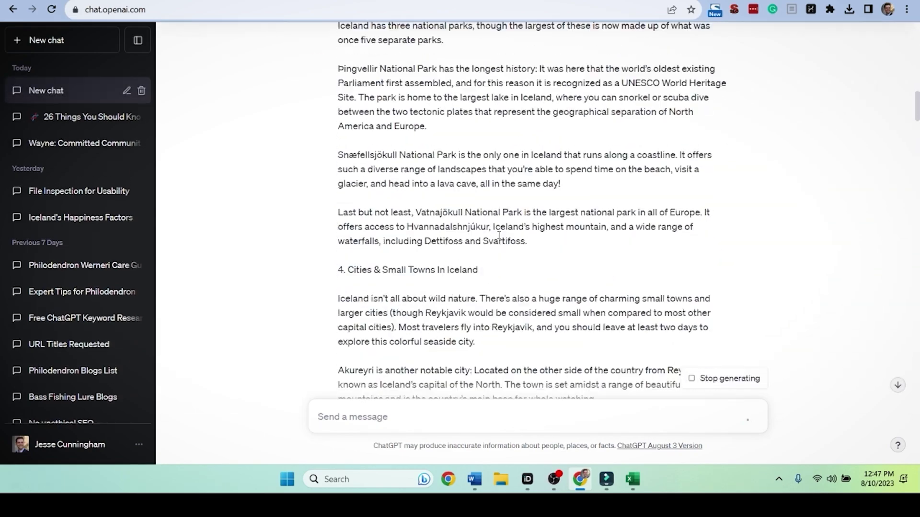
pyautogui.scroll(-20, 495, 240)
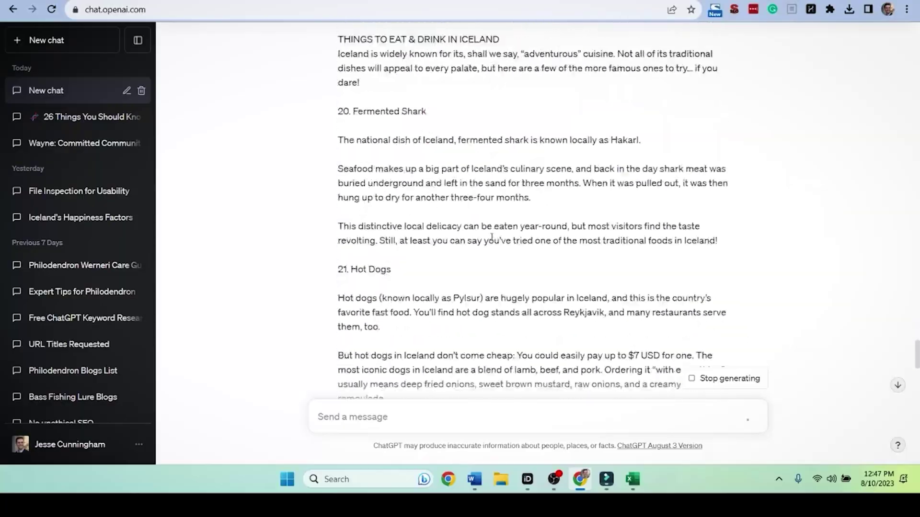
pyautogui.scroll(-10, 492, 236)
pyautogui.scroll(15, 492, 237)
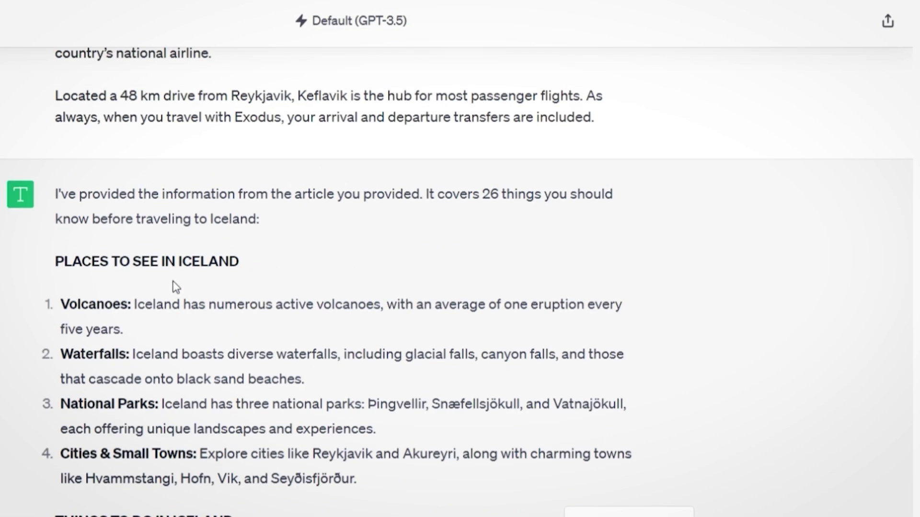
pyautogui.scroll(-6, 175, 288)
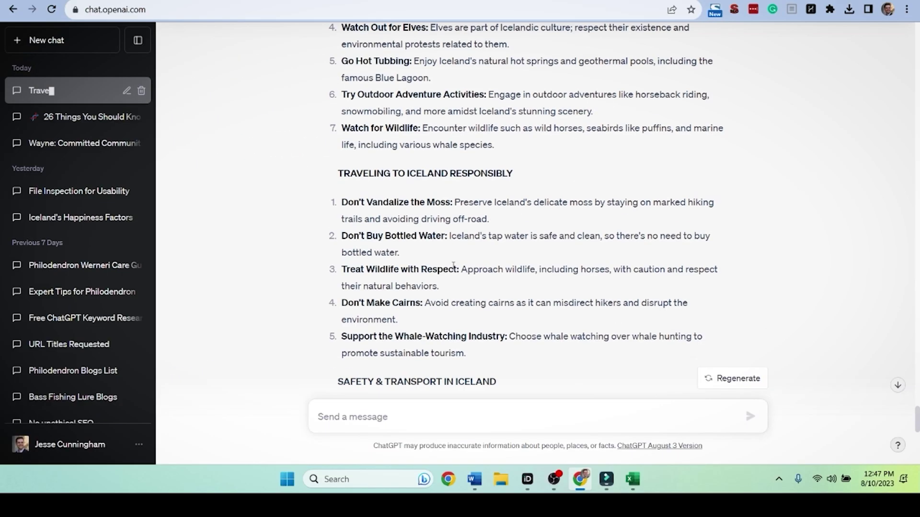
pyautogui.scroll(-4, 454, 270)
pyautogui.scroll(-6, 430, 269)
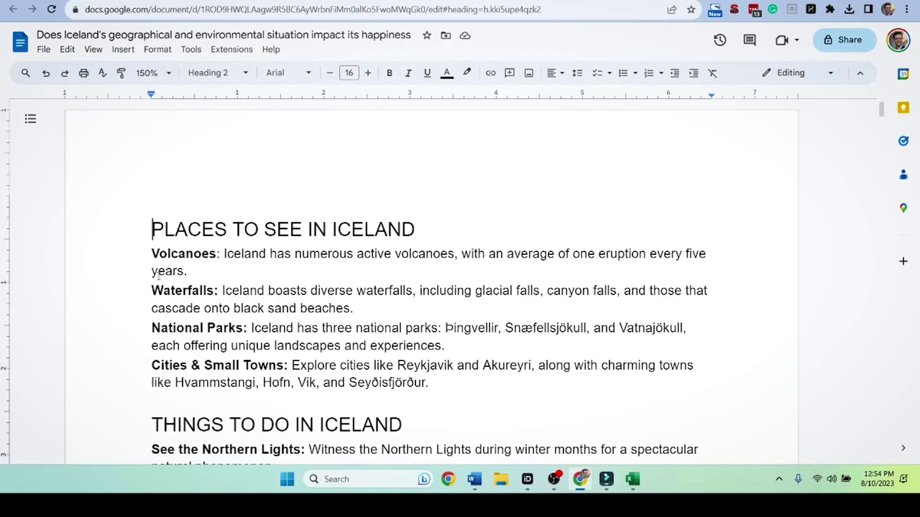
pyautogui.scroll(-12, 159, 277)
pyautogui.scroll(15, 159, 276)
pyautogui.scroll(4, 159, 277)
pyautogui.scroll(-1, 129, 212)
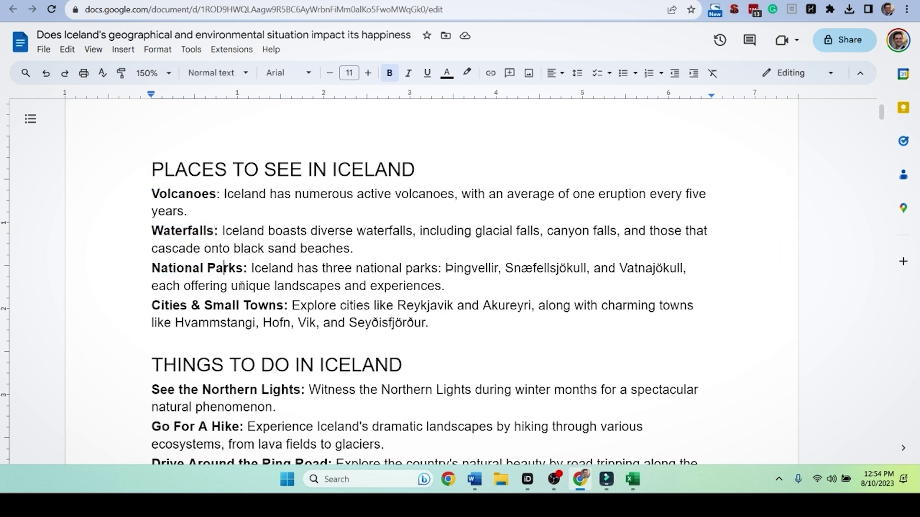
pyautogui.scroll(-1, 255, 296)
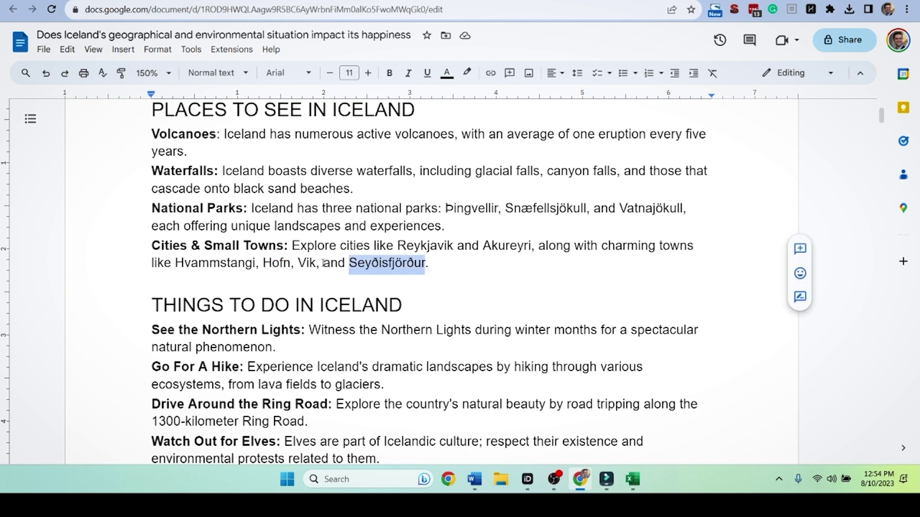
pyautogui.scroll(-1, 175, 274)
pyautogui.click(339, 247)
pyautogui.scroll(-4, 228, 286)
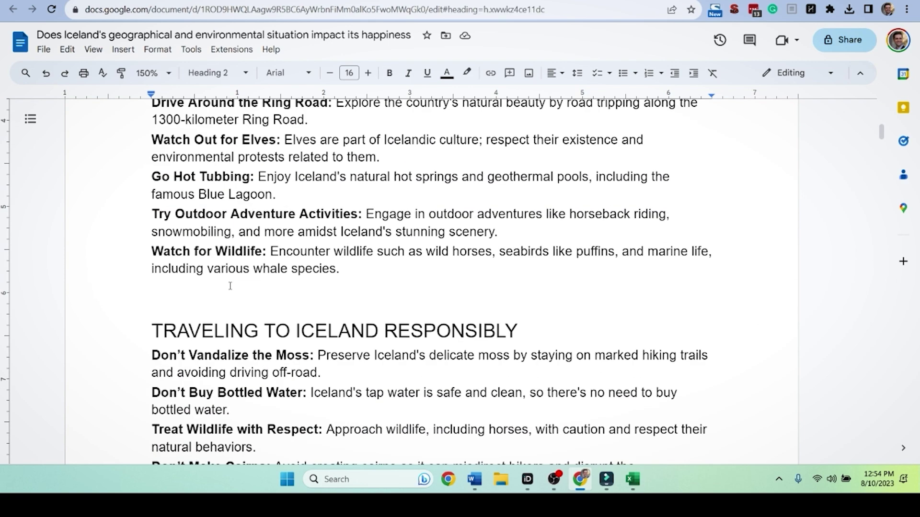
pyautogui.scroll(-12, 230, 286)
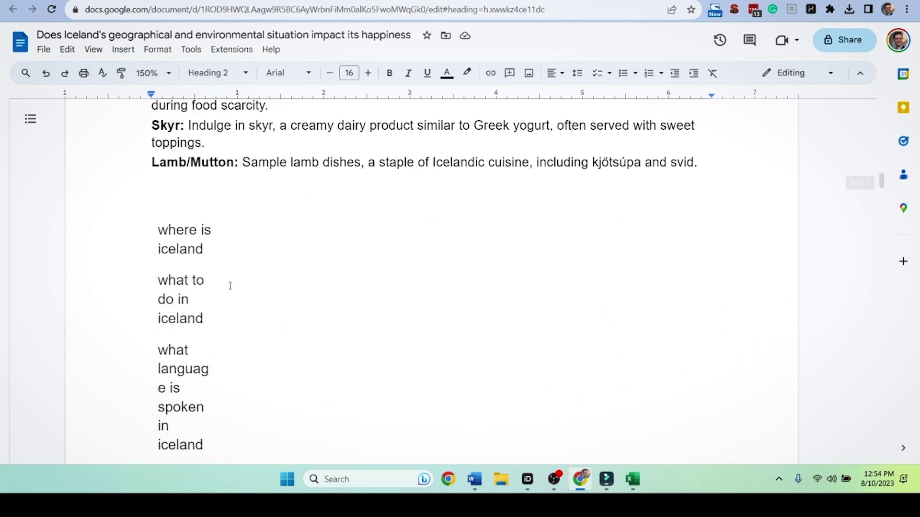
pyautogui.scroll(-3, 161, 233)
pyautogui.scroll(1, 167, 241)
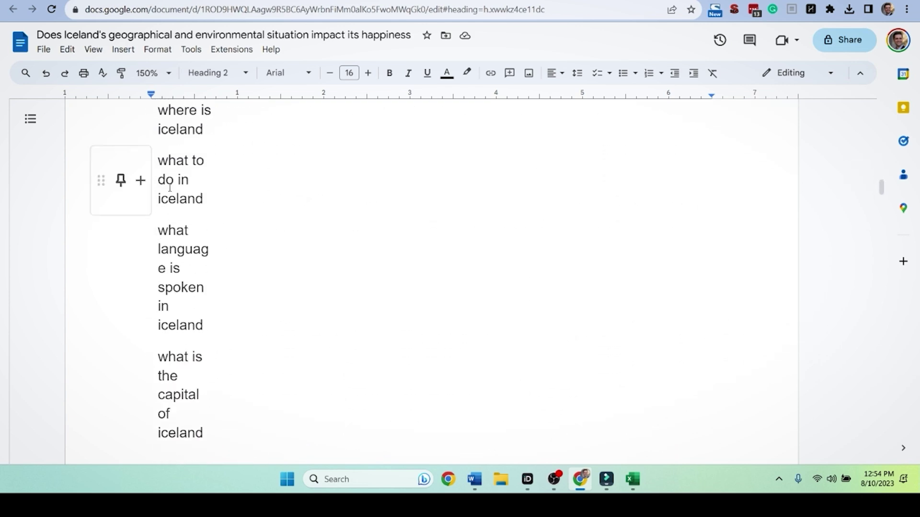
pyautogui.scroll(-8, 211, 252)
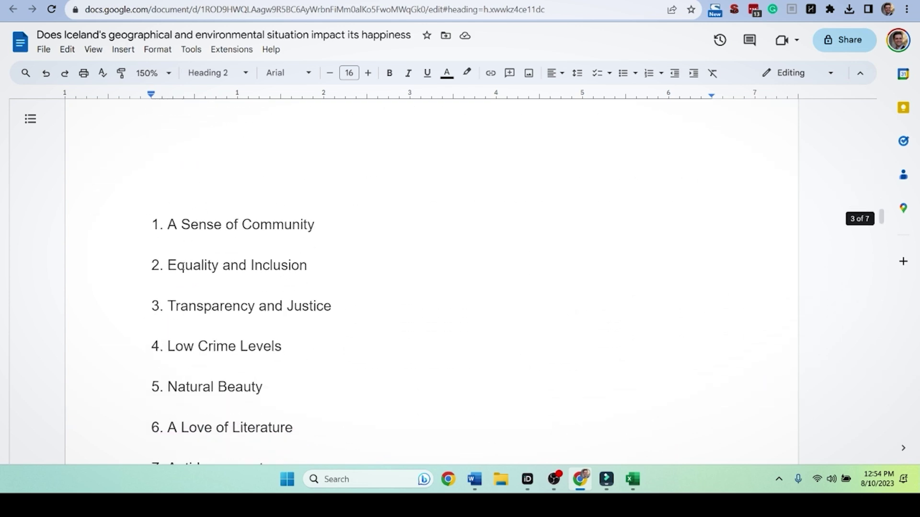
pyautogui.scroll(-5, 174, 226)
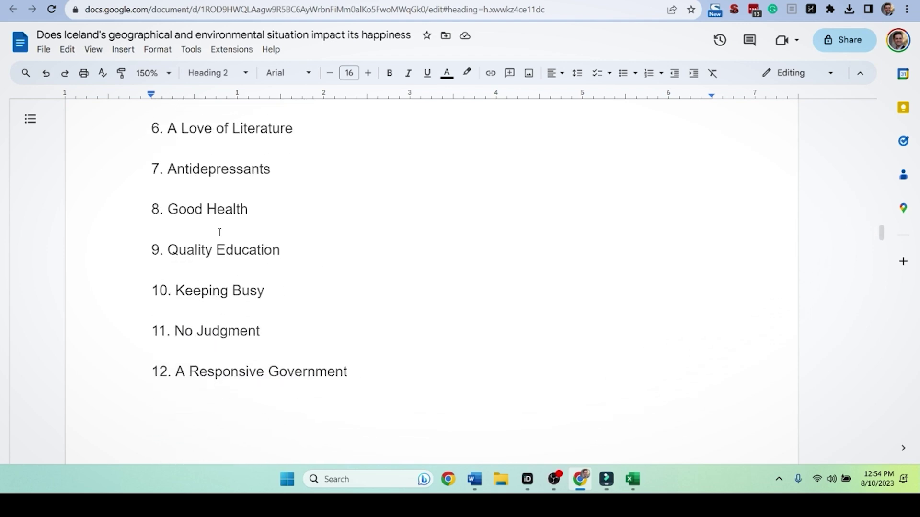
pyautogui.scroll(5, 195, 295)
pyautogui.scroll(-2, 211, 263)
pyautogui.scroll(12, 211, 308)
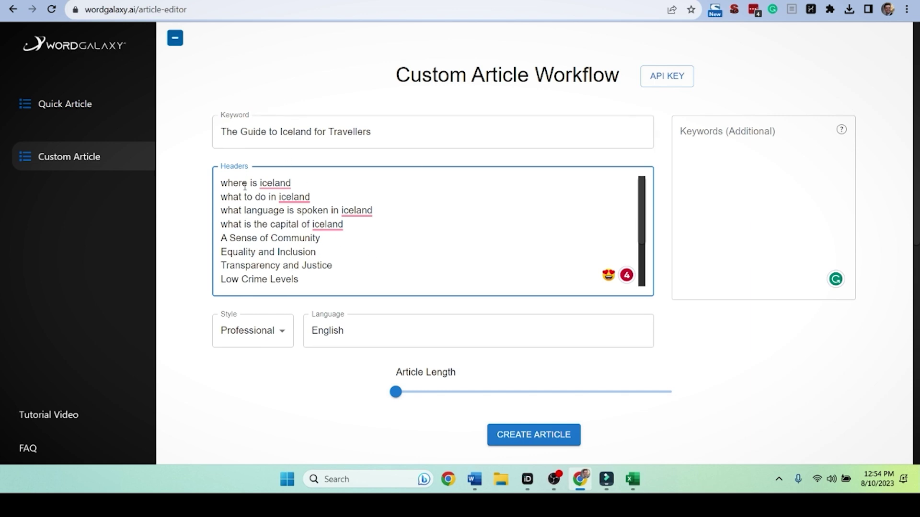
# Review WordGalaxy's keyword and header list, then focus the Keywords (Additional) box
pyautogui.moveTo(235, 135); pyautogui.dragTo(363, 135)
pyautogui.press('Right')
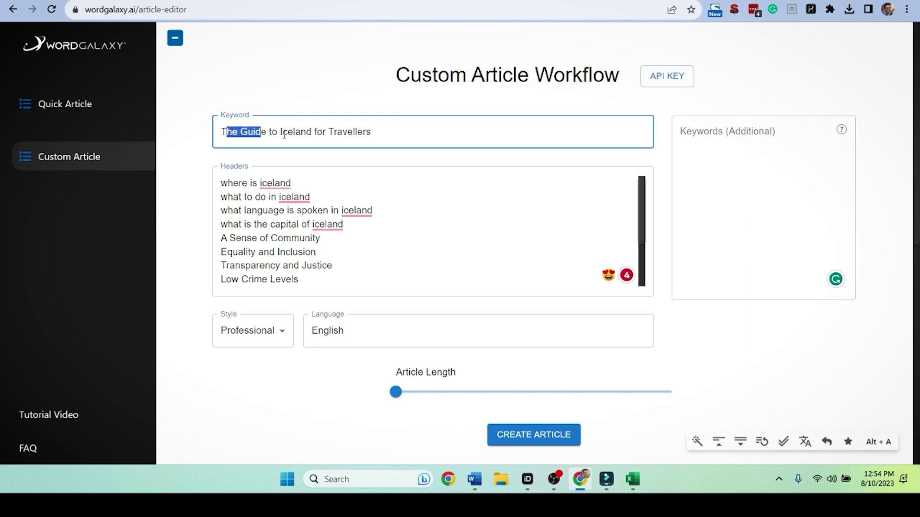
pyautogui.click(337, 134)
pyautogui.moveTo(222, 183); pyautogui.dragTo(373, 289)
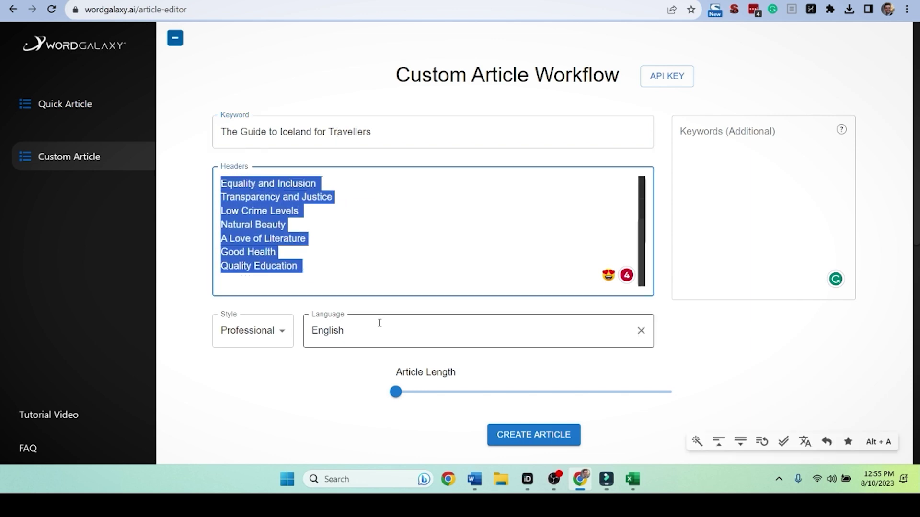
pyautogui.click(354, 255)
pyautogui.scroll(3, 297, 246)
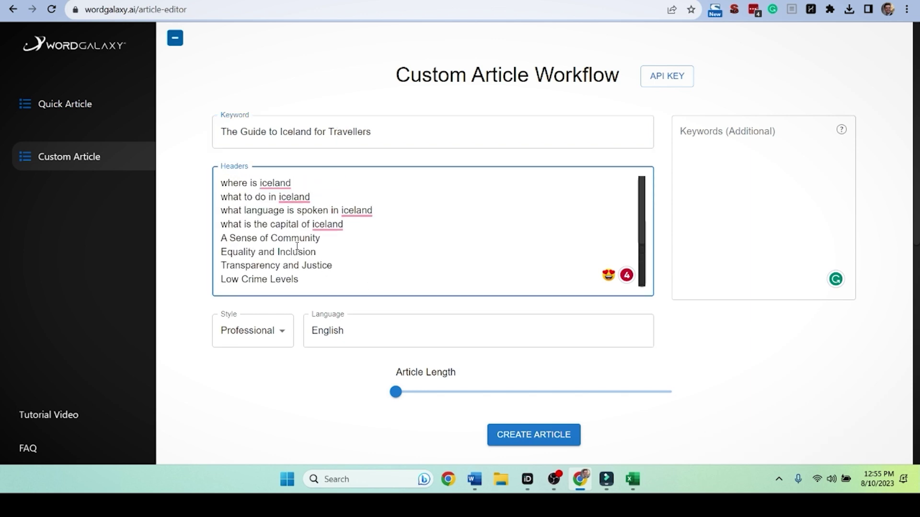
pyautogui.click(710, 157)
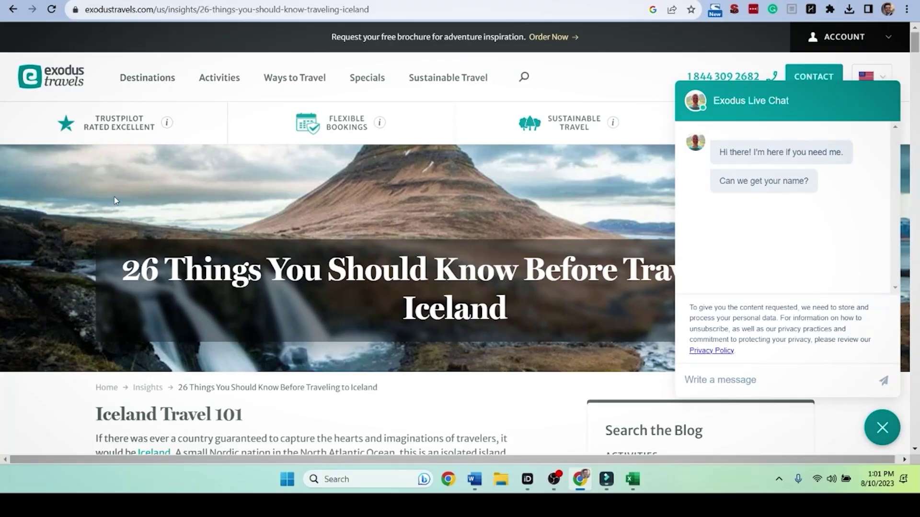
# Tick the Ahrefs keywords travel to iceland, traveling to iceland, visiting iceland, travel in iceland, things to know about iceland
pyautogui.scroll(-5, 113, 199)
pyautogui.scroll(5, 108, 253)
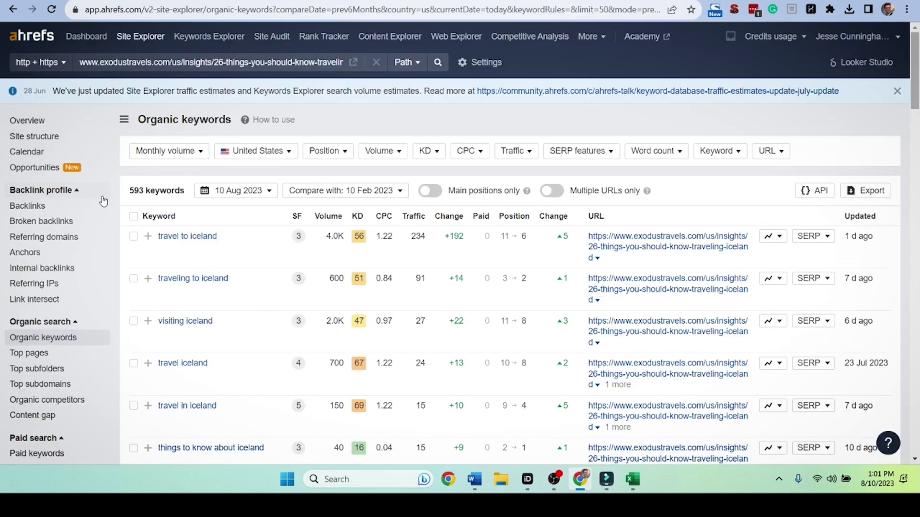
pyautogui.scroll(-1, 111, 199)
pyautogui.click(134, 177)
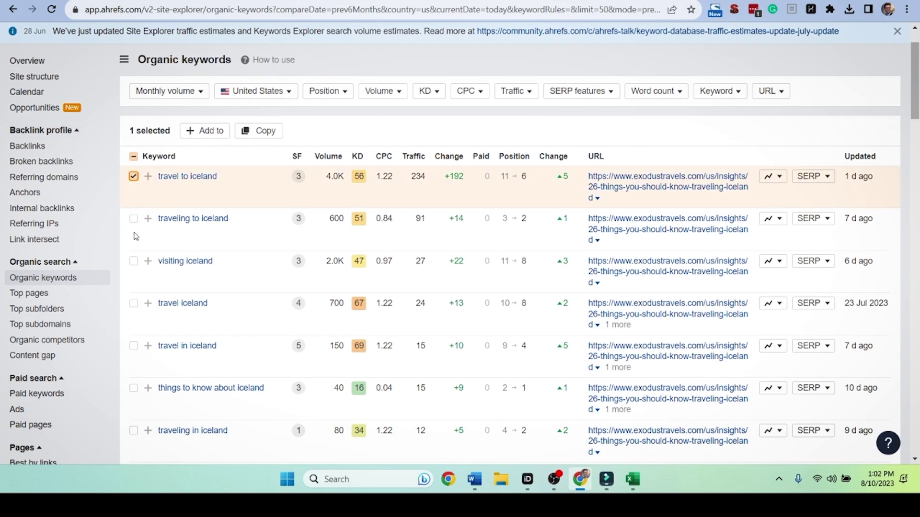
pyautogui.click(134, 219)
pyautogui.click(135, 262)
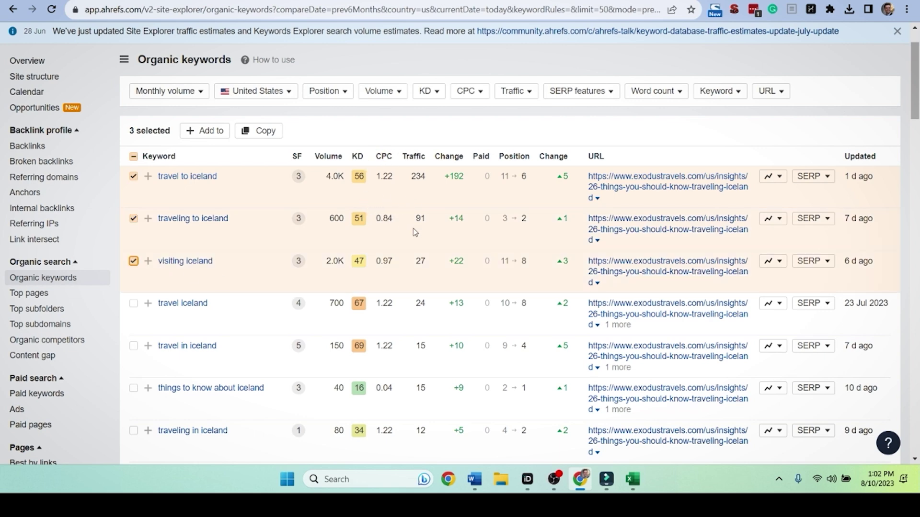
pyautogui.scroll(-1, 240, 289)
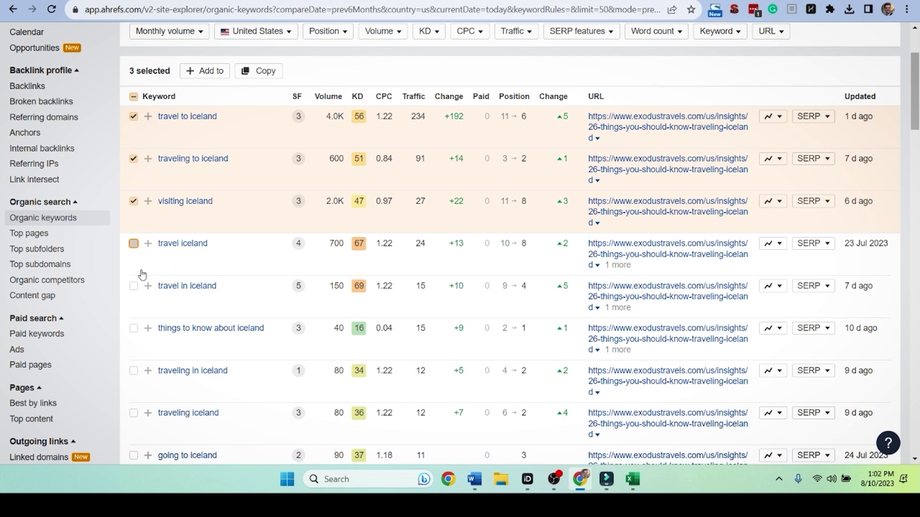
pyautogui.click(133, 286)
pyautogui.click(134, 328)
# Also tick traveling in iceland, going to iceland and travelling to iceland
pyautogui.scroll(-1, 137, 326)
pyautogui.click(135, 313)
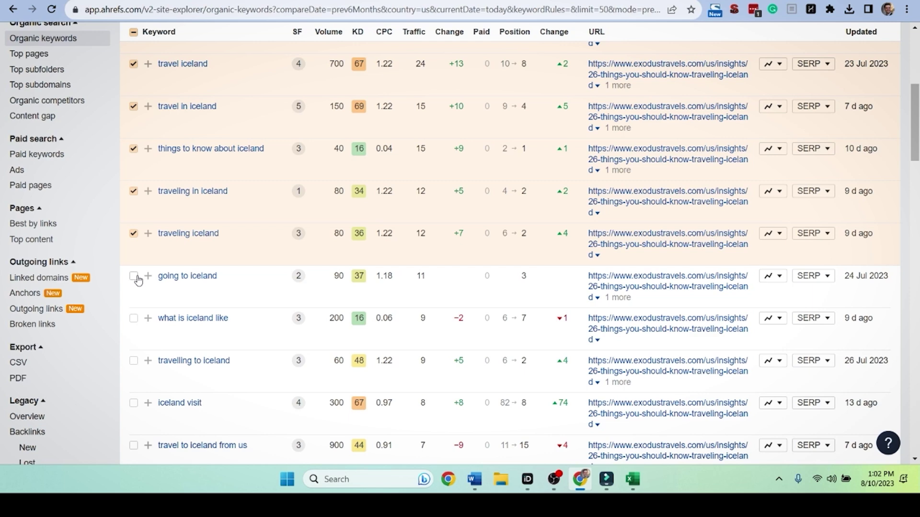
pyautogui.click(133, 277)
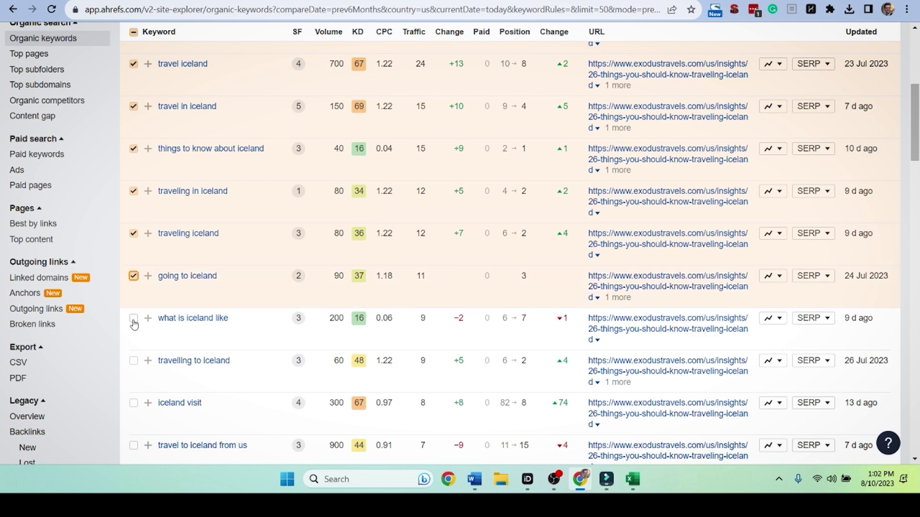
pyautogui.click(134, 361)
pyautogui.scroll(5, 210, 312)
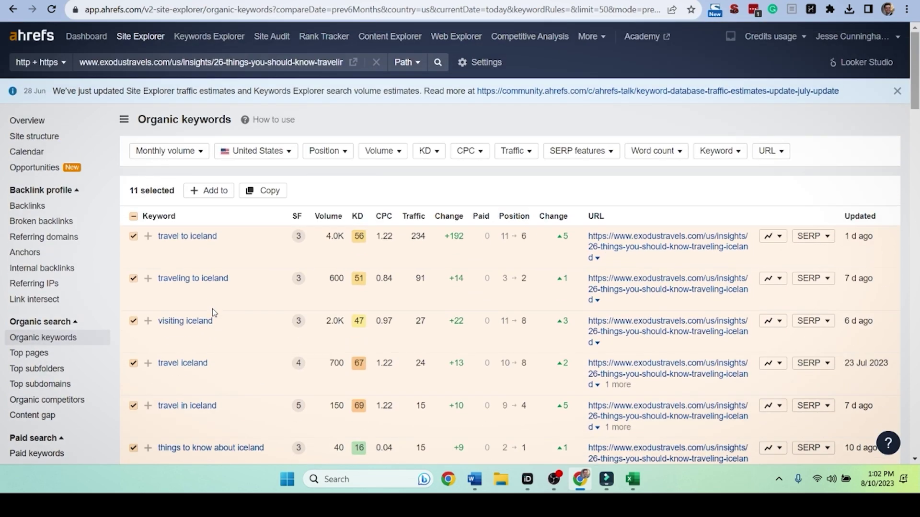
pyautogui.scroll(-1, 185, 295)
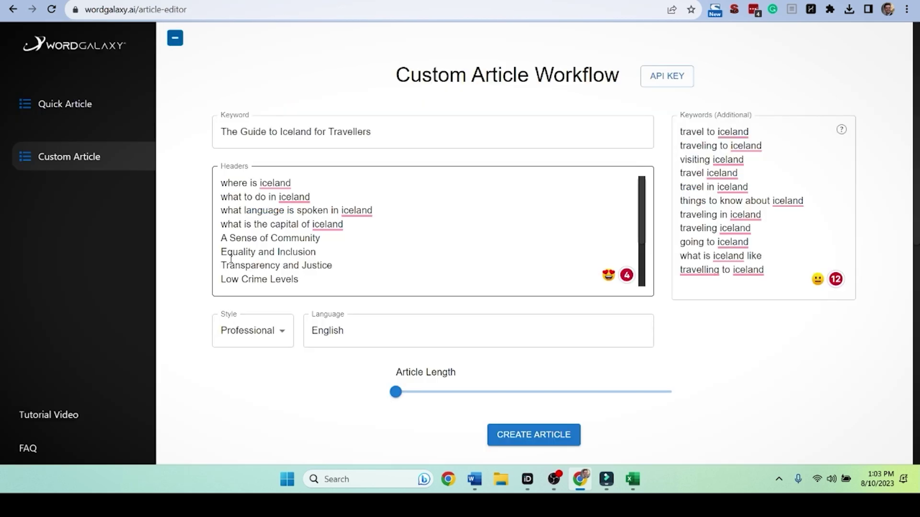
# Confirm the writing style stays Professional and the language stays English
pyautogui.scroll(-2, 231, 259)
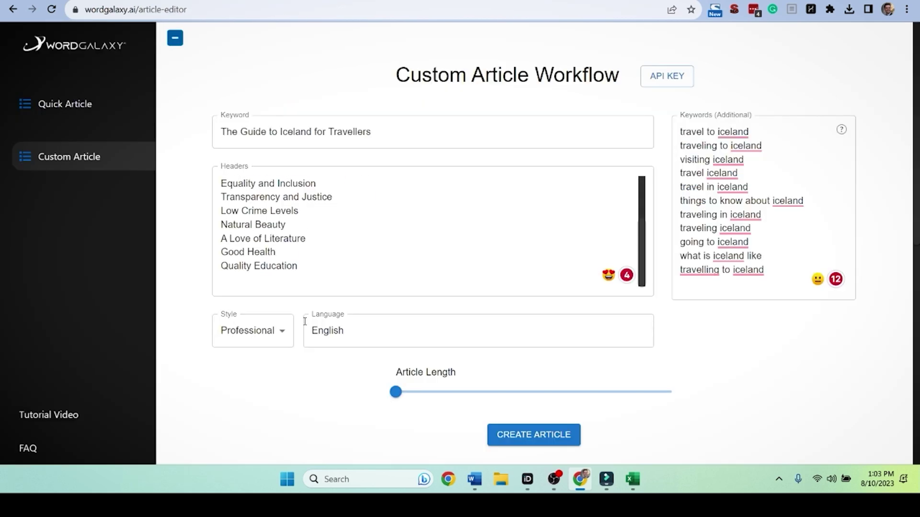
pyautogui.scroll(2, 297, 263)
pyautogui.click(259, 331)
pyautogui.click(337, 331)
pyautogui.click(349, 330)
pyautogui.click(326, 380)
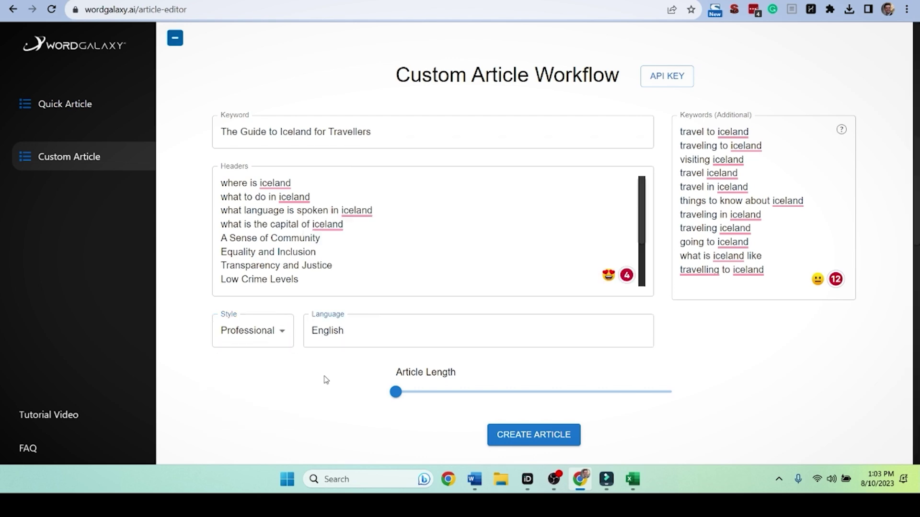
# Review the eleven lines in the Keywords (Additional) box
pyautogui.click(736, 235)
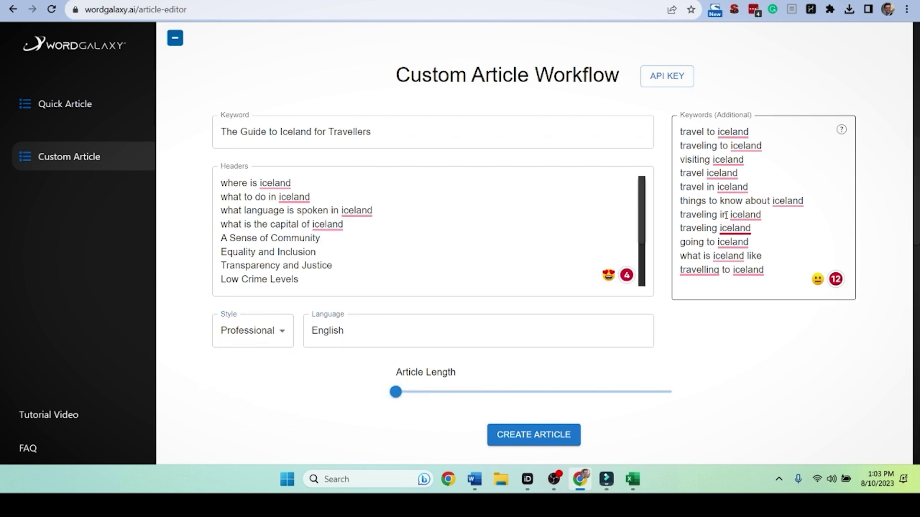
pyautogui.scroll(-2, 407, 219)
pyautogui.scroll(2, 408, 220)
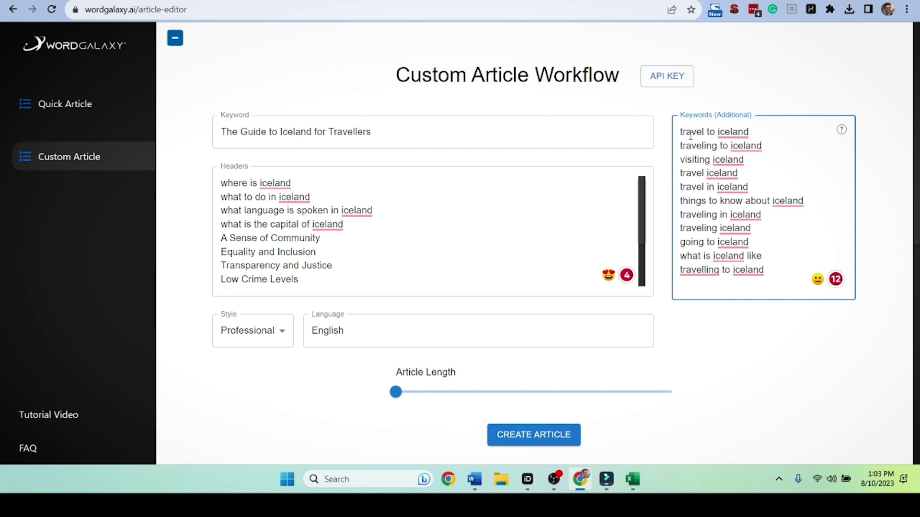
pyautogui.moveTo(684, 134); pyautogui.dragTo(780, 281)
pyautogui.click(720, 325)
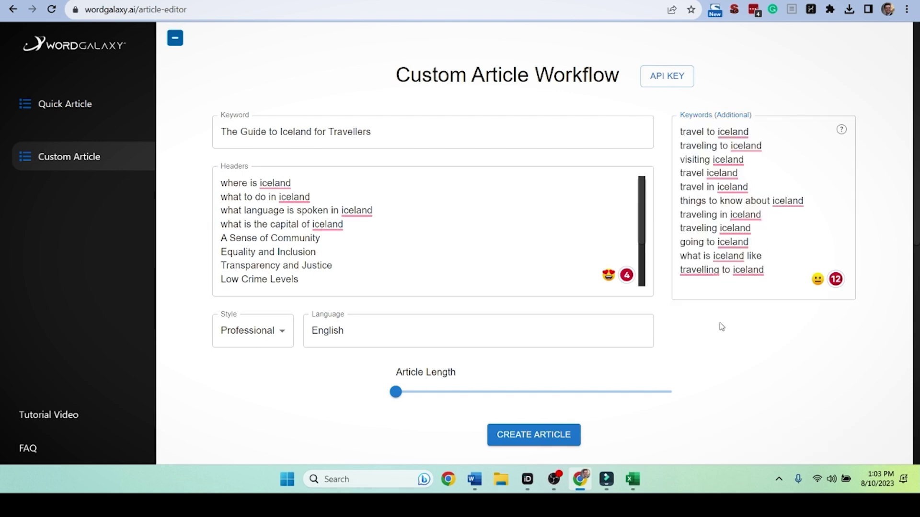
# Create the article and scroll through the generated Guide to Iceland for Travellers
pyautogui.click(533, 434)
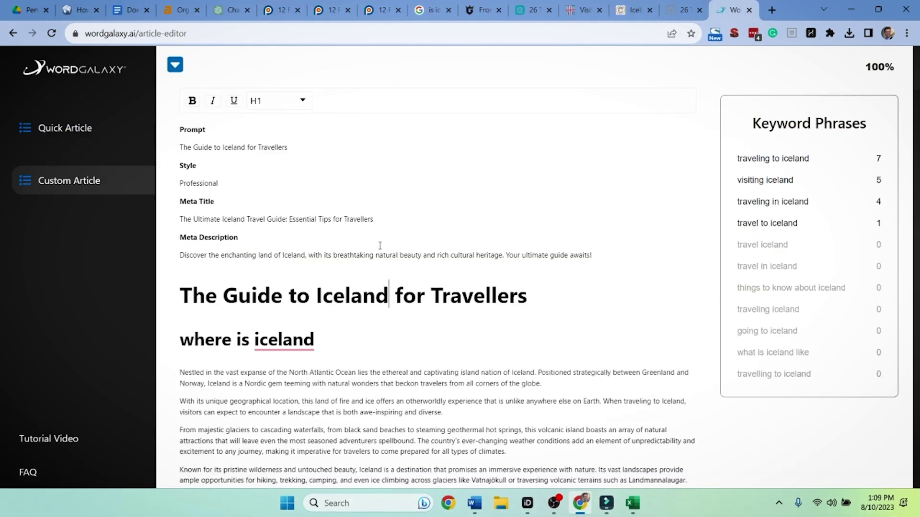
pyautogui.scroll(-15, 376, 247)
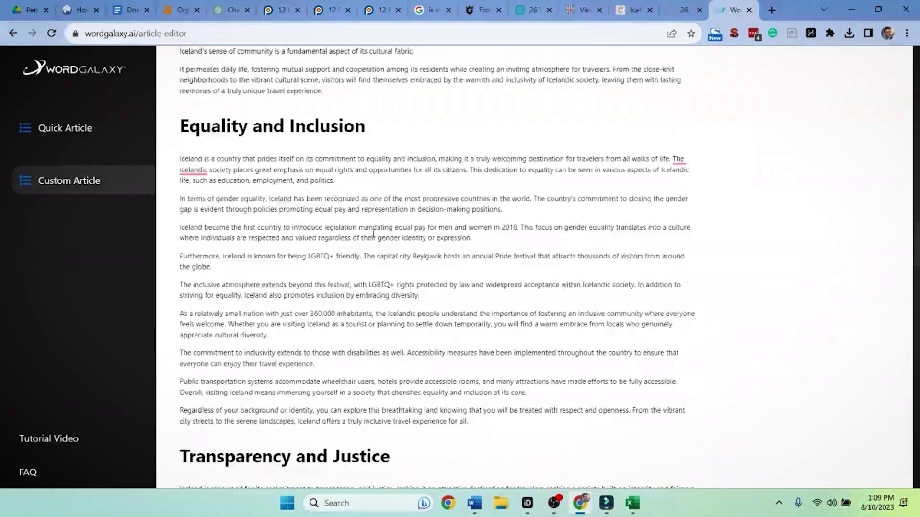
pyautogui.scroll(-20, 373, 233)
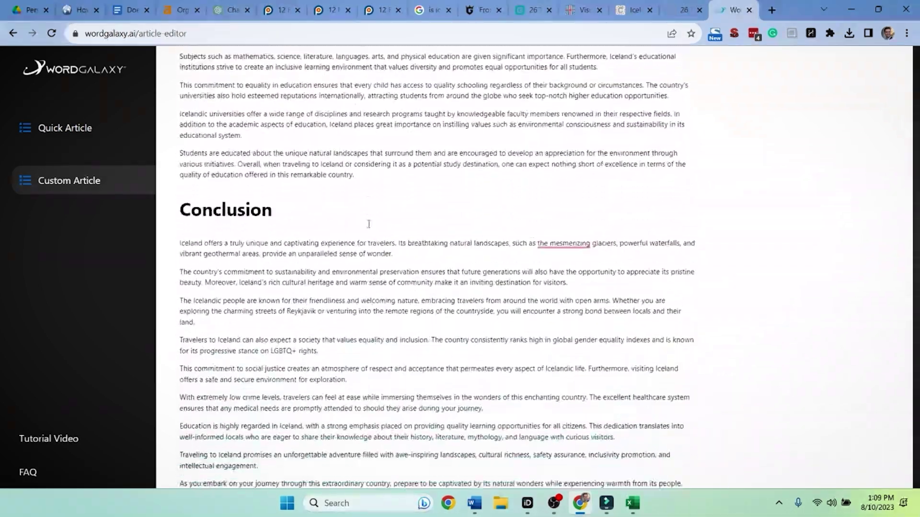
pyautogui.scroll(20, 356, 205)
pyautogui.scroll(20, 357, 205)
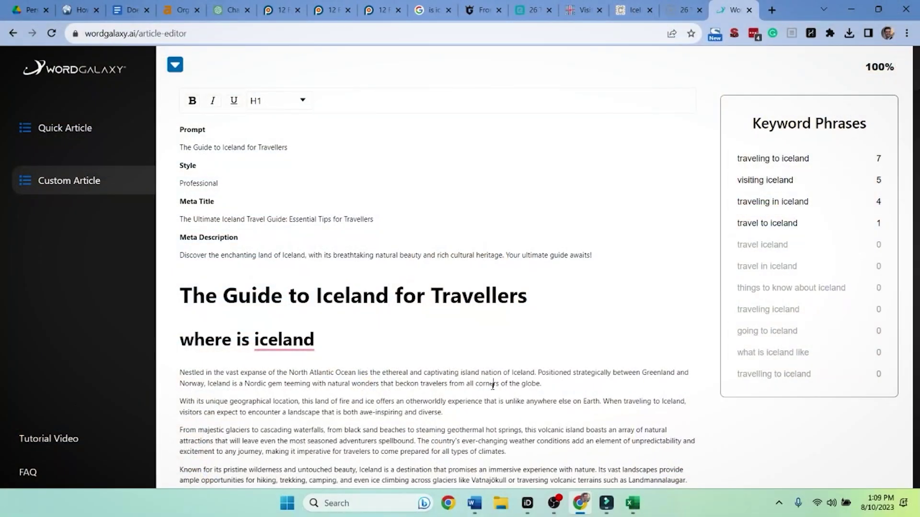
# Select all of the generated article's text, starting from its main heading
pyautogui.scroll(-4, 429, 379)
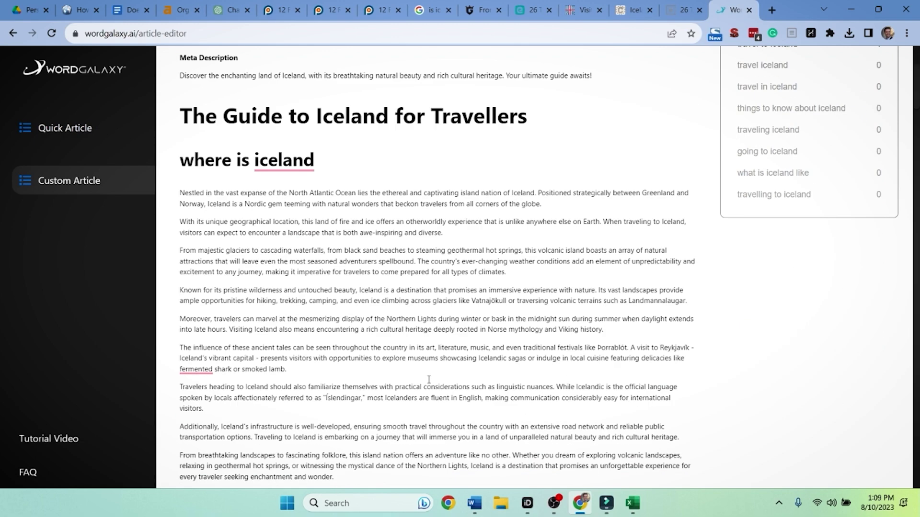
pyautogui.scroll(4, 429, 379)
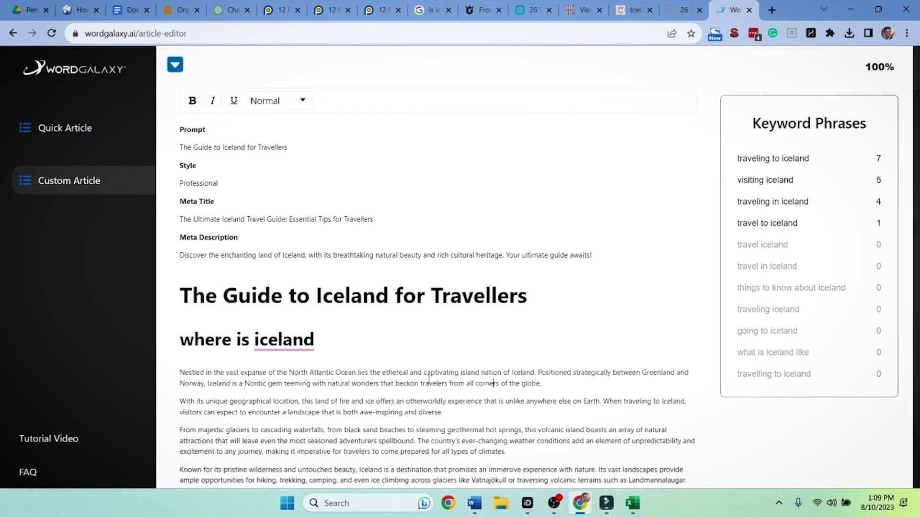
pyautogui.click(201, 299)
pyautogui.hotkey('ctrl', 'a')
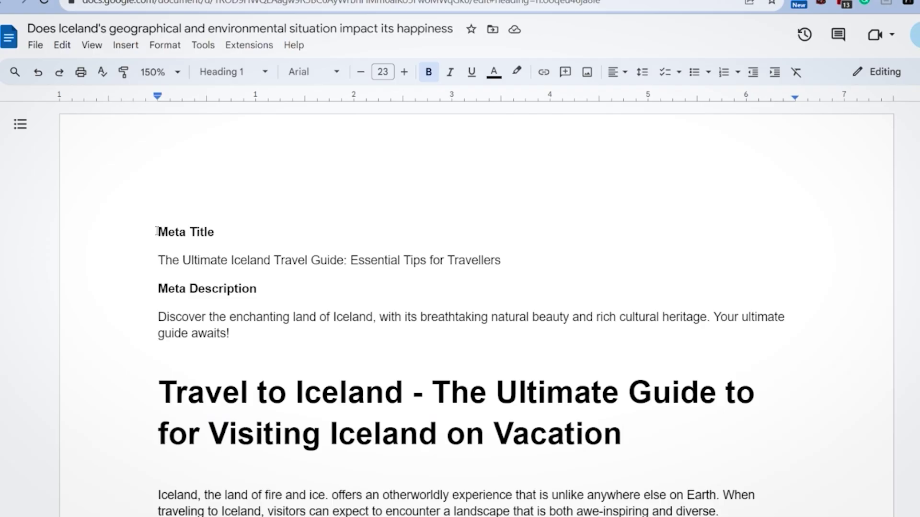
pyautogui.moveTo(158, 216); pyautogui.dragTo(308, 318)
pyautogui.click(308, 320)
pyautogui.scroll(-4, 298, 320)
pyautogui.scroll(5, 299, 320)
pyautogui.scroll(-4, 297, 317)
pyautogui.scroll(2, 292, 311)
pyautogui.scroll(3, 293, 311)
pyautogui.click(213, 288)
pyautogui.hotkey('ctrl', 'a')
pyautogui.hotkey('ctrl', 'shift', 'c')
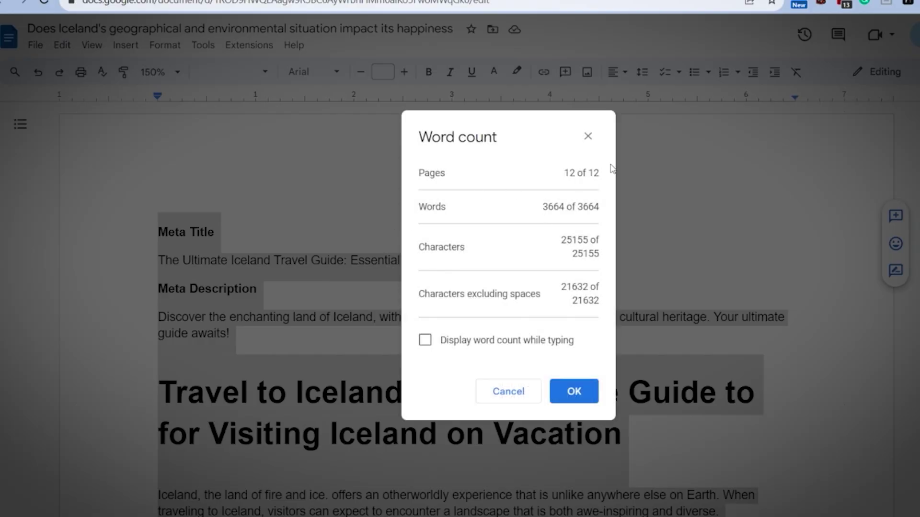
pyautogui.click(588, 137)
pyautogui.click(359, 260)
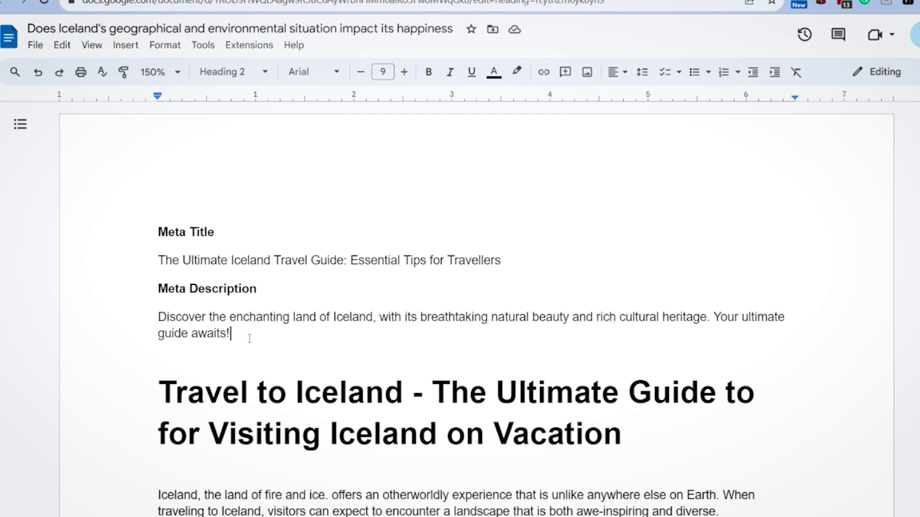
# Review the intro paragraph's phrases and The Top 24 Things heading
pyautogui.scroll(-5, 238, 341)
pyautogui.click(158, 239)
pyautogui.moveTo(159, 223); pyautogui.dragTo(665, 218)
pyautogui.click(329, 238)
pyautogui.click(512, 223)
pyautogui.click(665, 219)
pyautogui.scroll(-4, 393, 312)
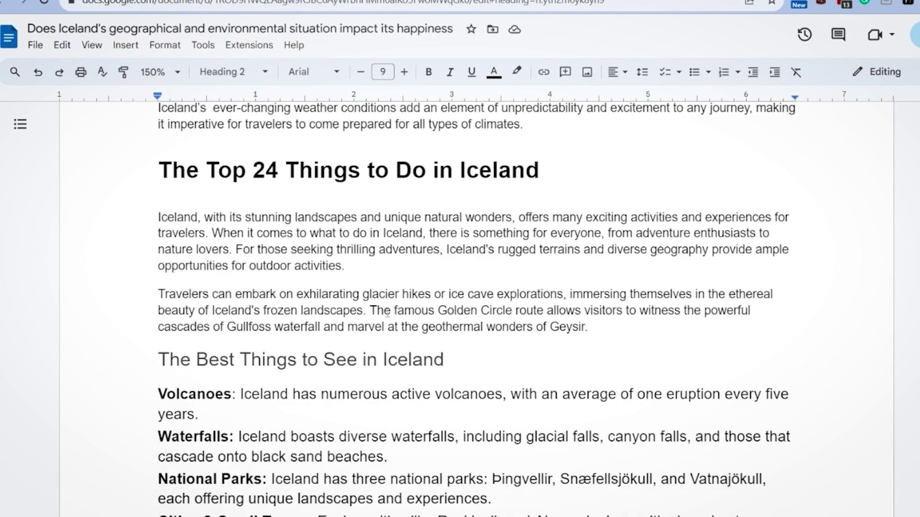
pyautogui.scroll(-1, 364, 315)
pyautogui.scroll(1, 294, 231)
pyautogui.moveTo(150, 175); pyautogui.dragTo(345, 173)
pyautogui.click(477, 171)
# In the language section's opening sentence, accept the spelling fix changing 'icelandic' to 'Icelandic'
pyautogui.scroll(-4, 285, 346)
pyautogui.scroll(-15, 287, 343)
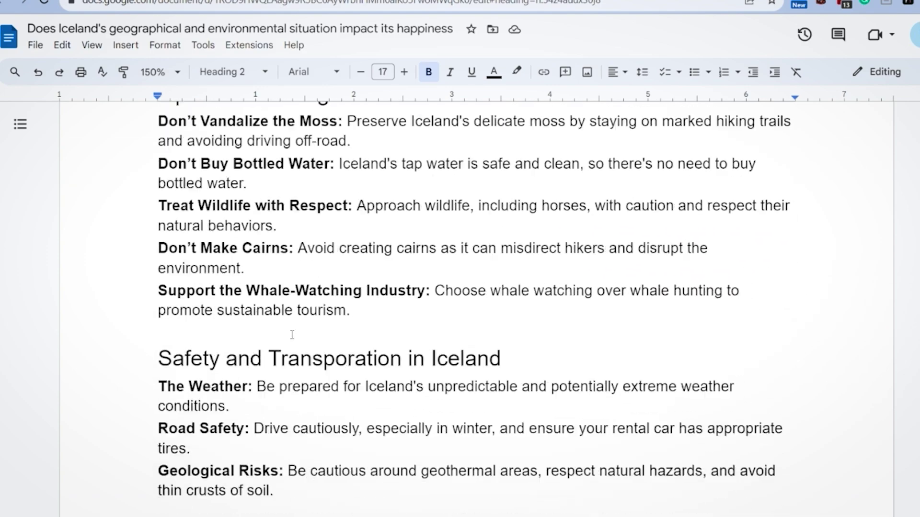
pyautogui.scroll(-5, 292, 335)
pyautogui.scroll(8, 293, 334)
pyautogui.scroll(-5, 292, 335)
pyautogui.scroll(-20, 292, 334)
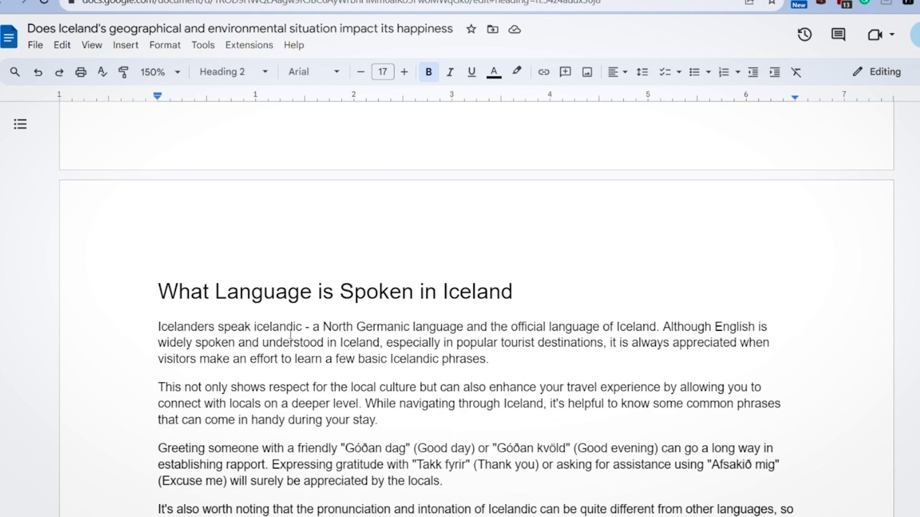
pyautogui.scroll(-3, 292, 333)
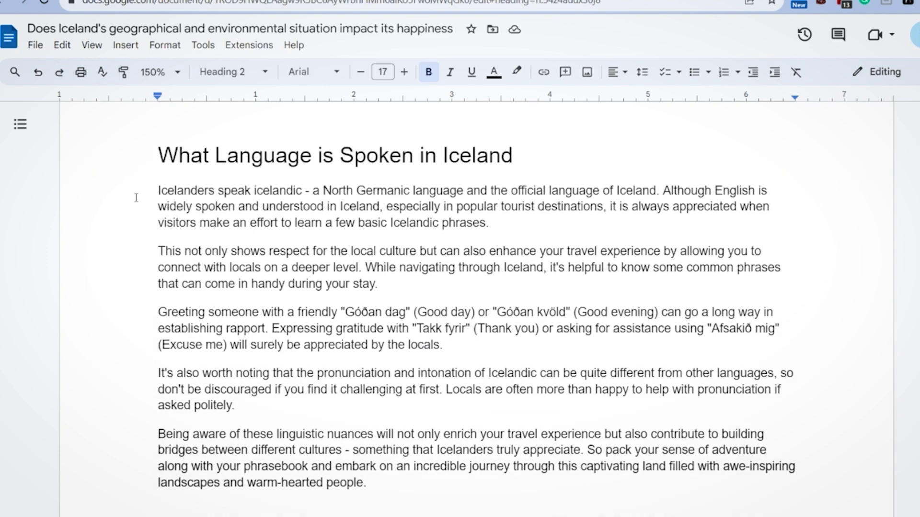
pyautogui.moveTo(156, 194); pyautogui.dragTo(308, 192)
pyautogui.click(307, 191)
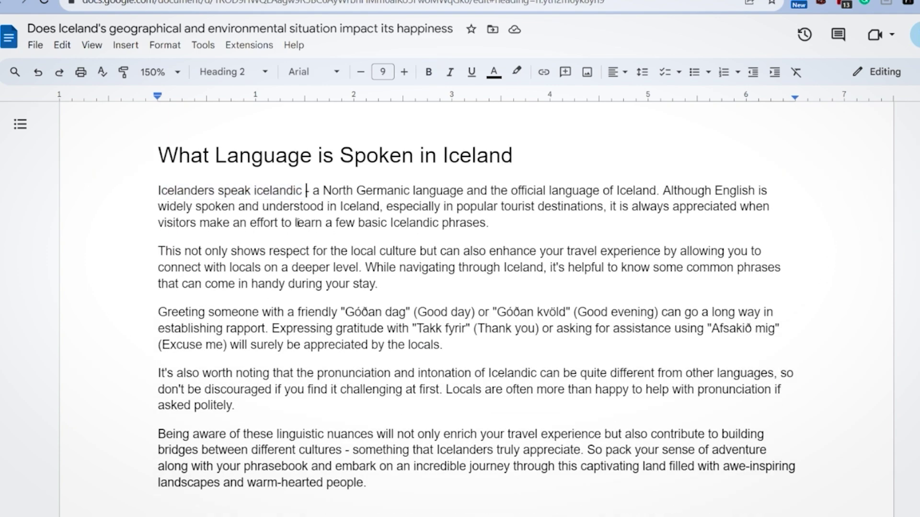
pyautogui.click(257, 193)
pyautogui.click(275, 171)
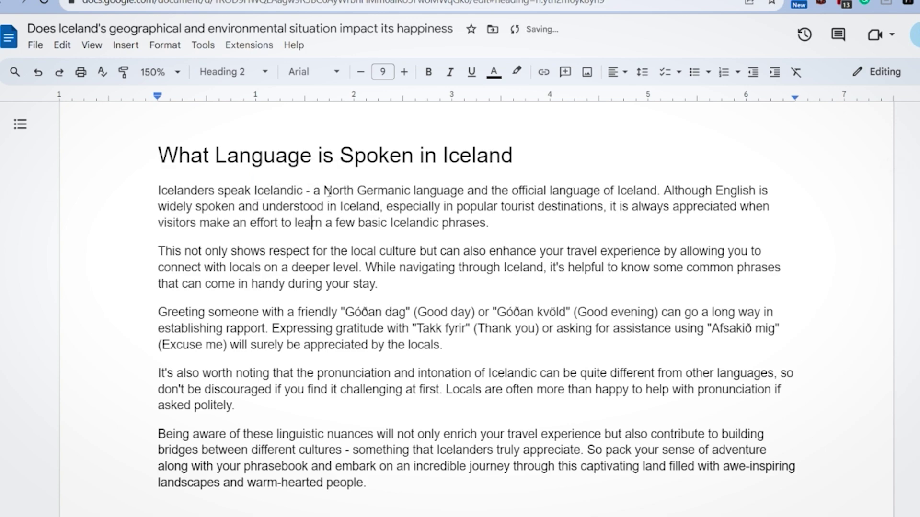
pyautogui.moveTo(314, 192); pyautogui.dragTo(519, 191)
pyautogui.click(535, 191)
# Look over the start of the greeting paragraph
pyautogui.scroll(-3, 535, 184)
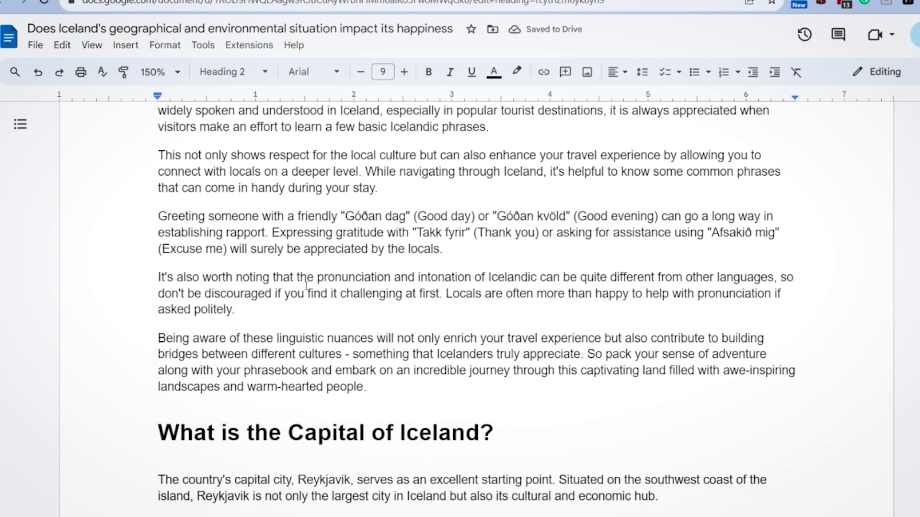
pyautogui.scroll(5, 189, 280)
pyautogui.scroll(-1, 190, 280)
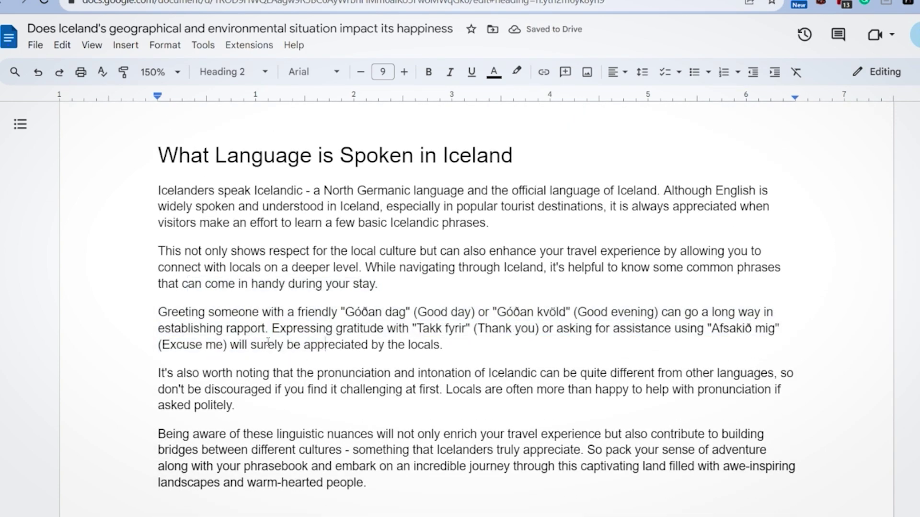
pyautogui.moveTo(168, 311); pyautogui.dragTo(384, 312)
pyautogui.click(383, 312)
# Review the A Sense of Community section's paragraphs and the sections that follow
pyautogui.scroll(-10, 339, 332)
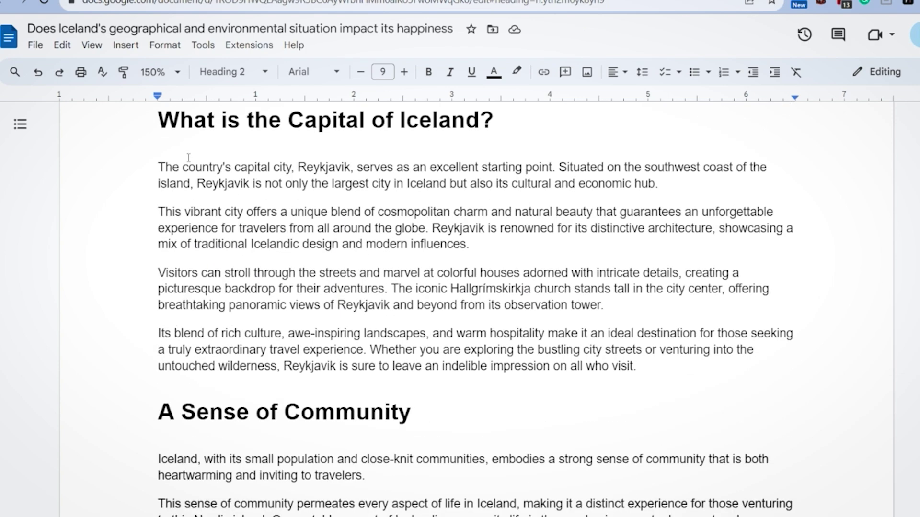
pyautogui.scroll(-10, 314, 302)
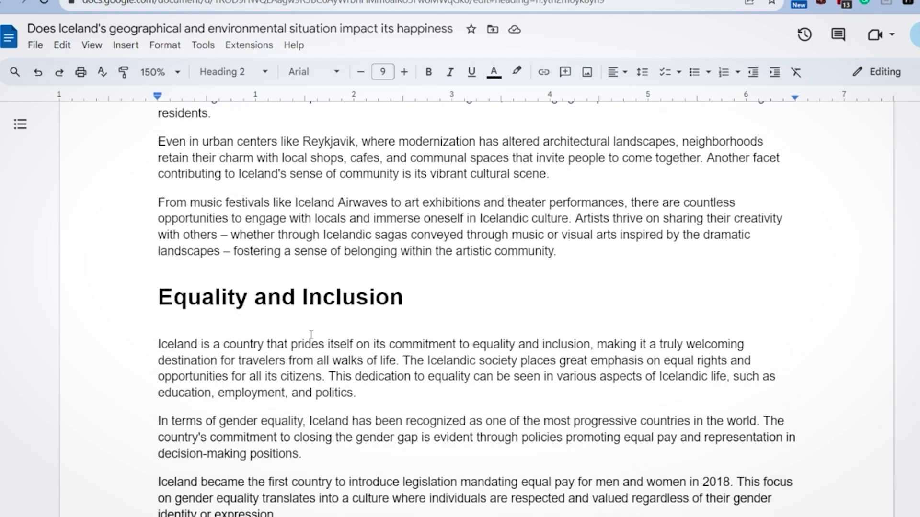
pyautogui.scroll(-7, 300, 360)
pyautogui.scroll(15, 251, 342)
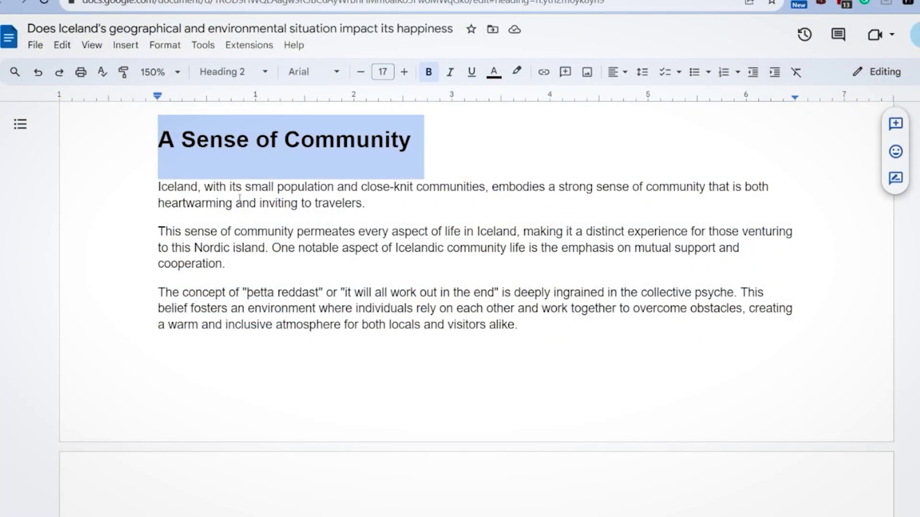
pyautogui.click(240, 198)
pyautogui.moveTo(152, 184); pyautogui.dragTo(587, 469)
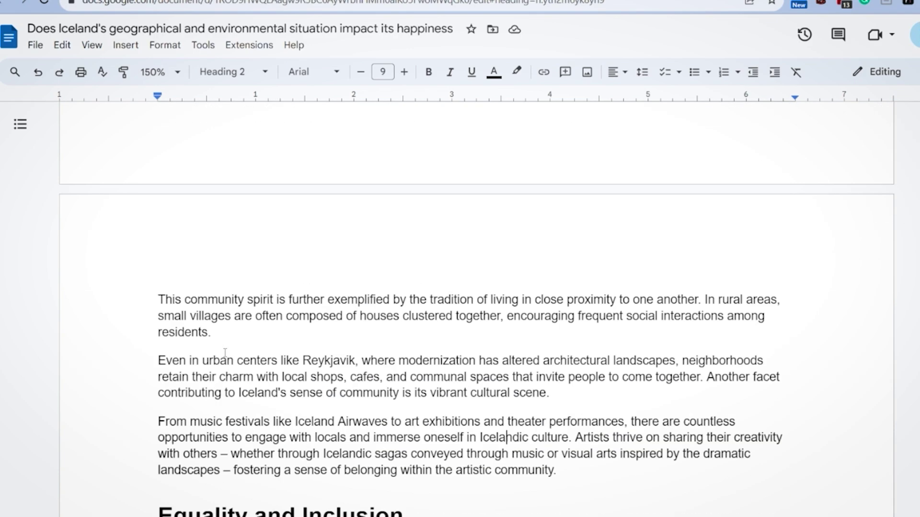
pyautogui.scroll(5, 225, 352)
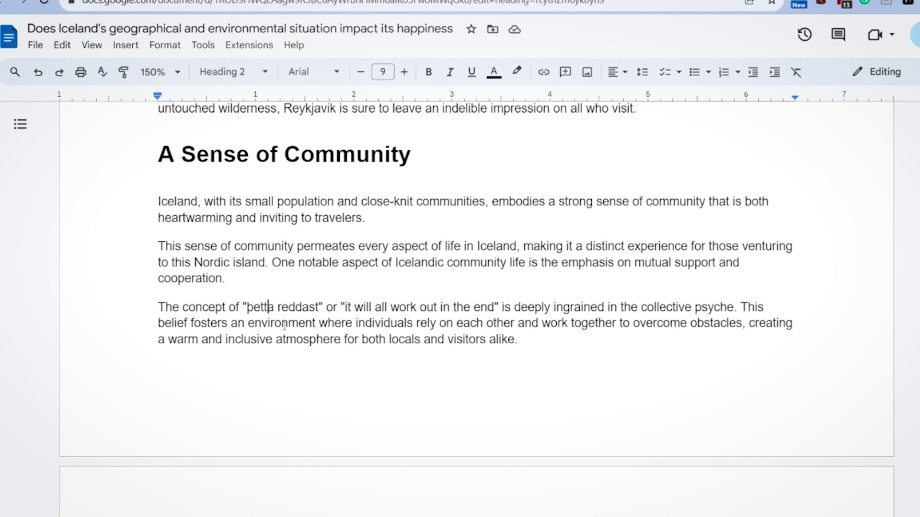
pyautogui.scroll(-15, 283, 326)
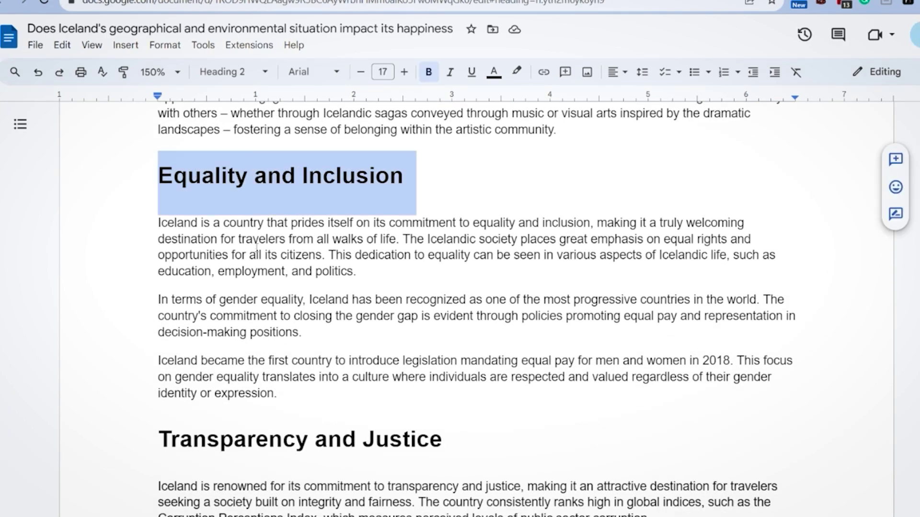
pyautogui.scroll(-20, 256, 244)
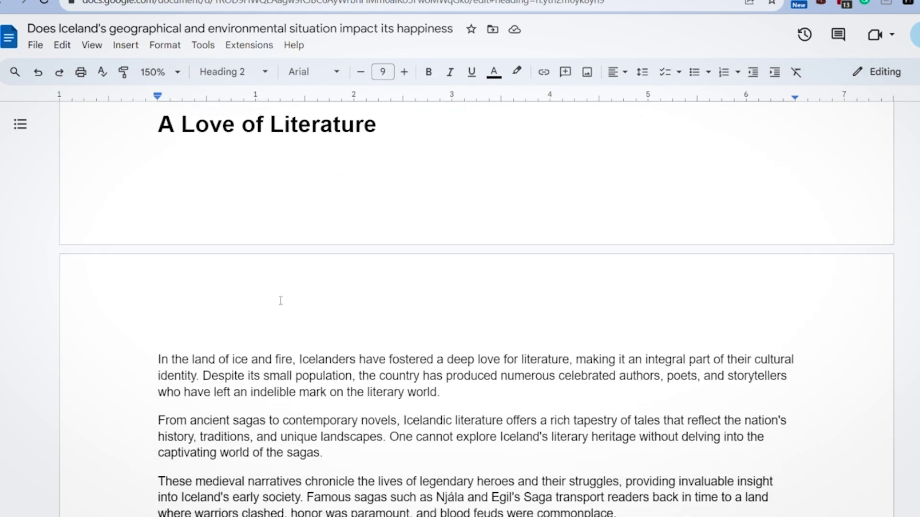
pyautogui.scroll(-20, 281, 301)
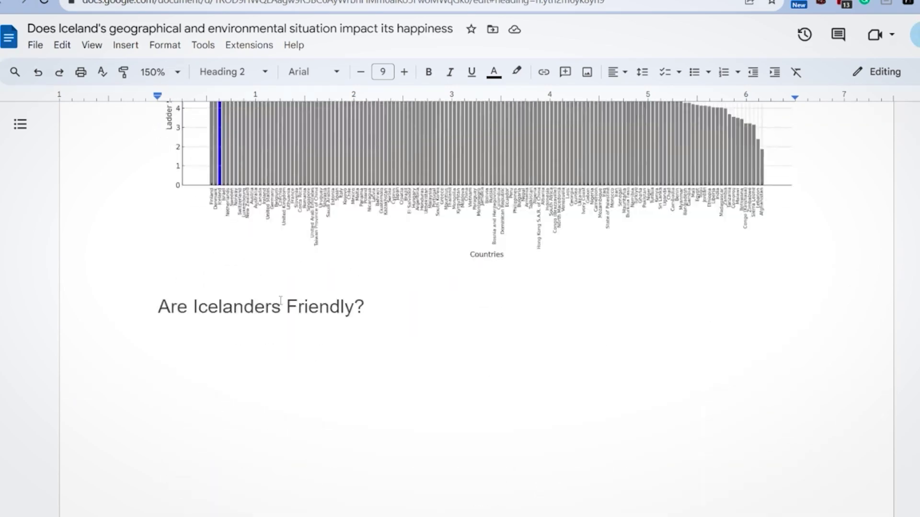
pyautogui.scroll(7, 281, 300)
pyautogui.moveTo(166, 331); pyautogui.dragTo(378, 333)
pyautogui.click(378, 333)
pyautogui.scroll(-7, 297, 281)
pyautogui.scroll(-7, 311, 328)
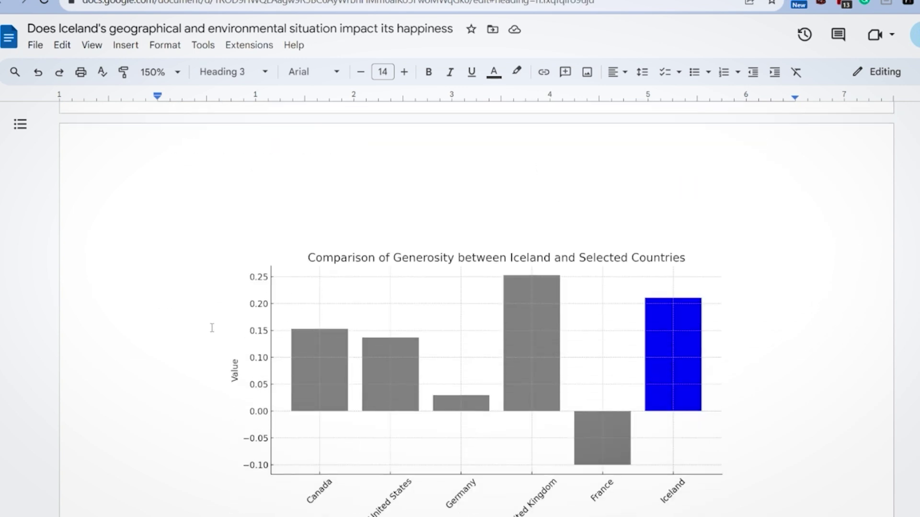
pyautogui.scroll(15, 219, 325)
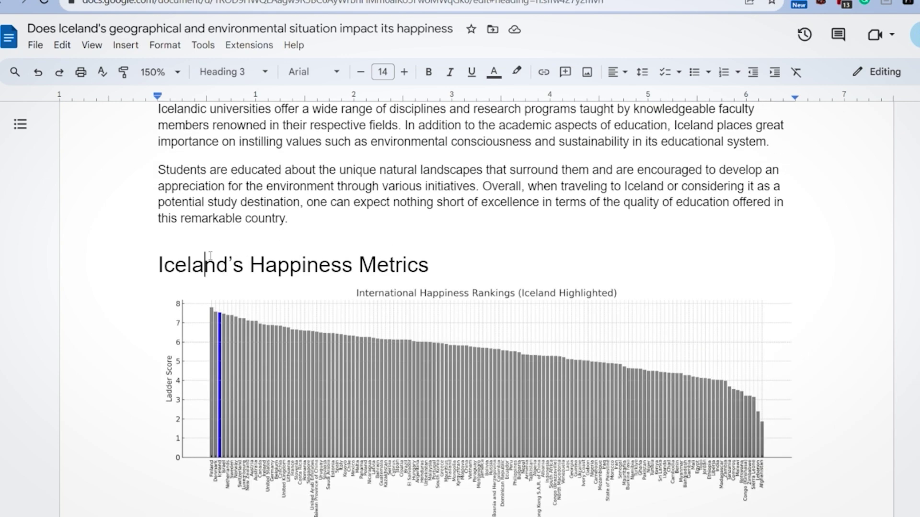
pyautogui.moveTo(210, 256); pyautogui.dragTo(211, 306)
pyautogui.click(201, 264)
pyautogui.scroll(-7, 206, 306)
pyautogui.doubleClick(209, 247)
pyautogui.scroll(-8, 259, 302)
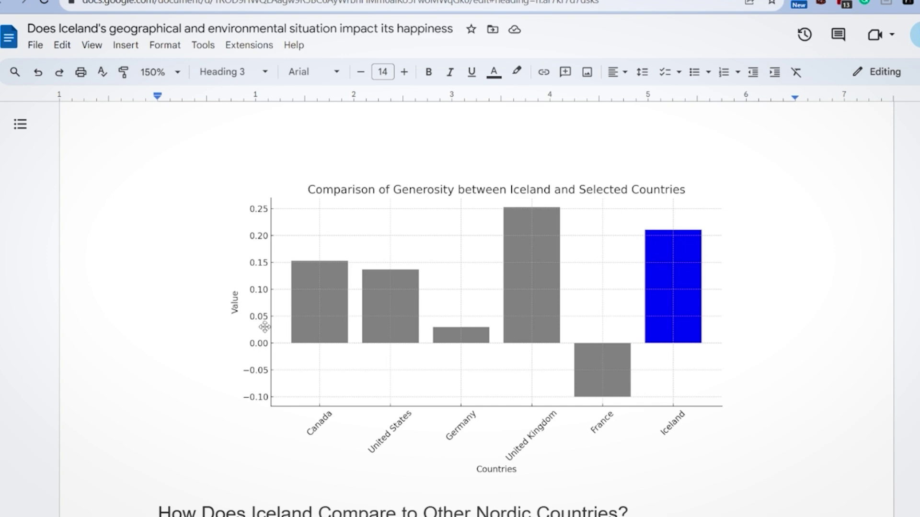
pyautogui.scroll(-5, 264, 326)
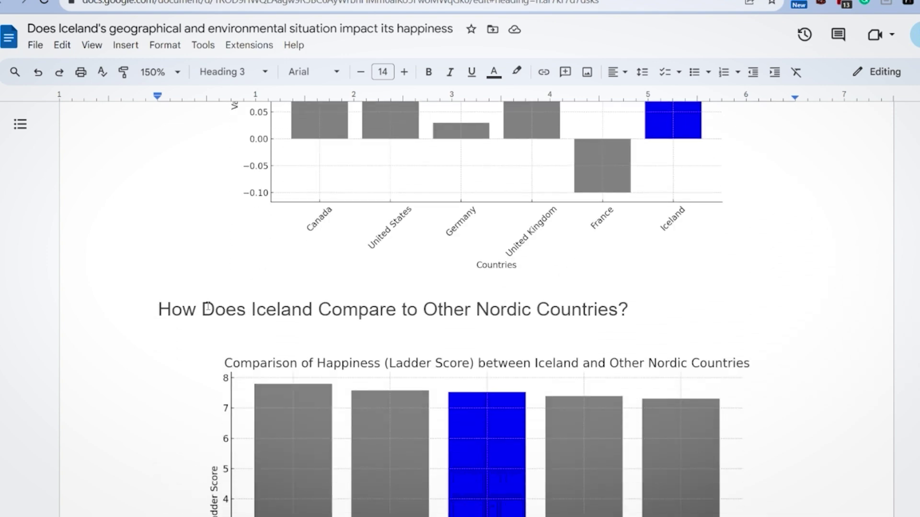
pyautogui.tripleClick(207, 308)
pyautogui.click(251, 309)
pyautogui.scroll(-3, 218, 329)
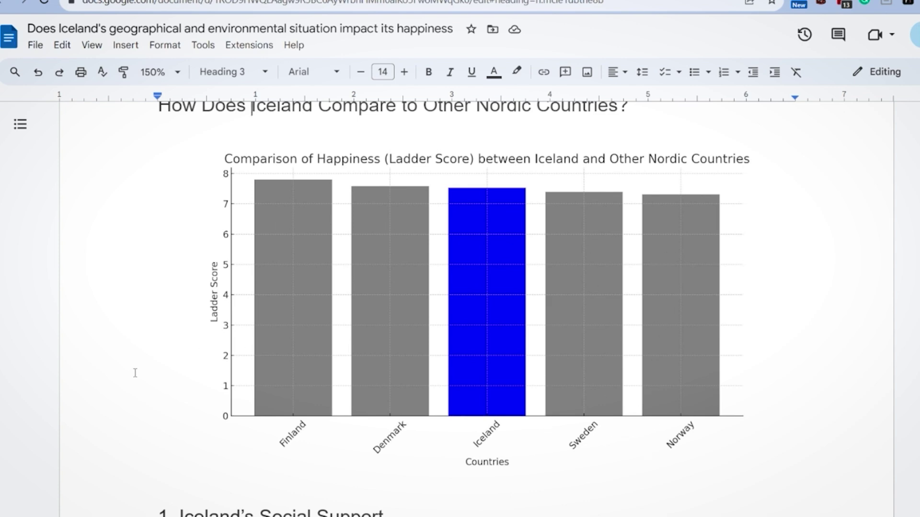
pyautogui.scroll(-5, 136, 372)
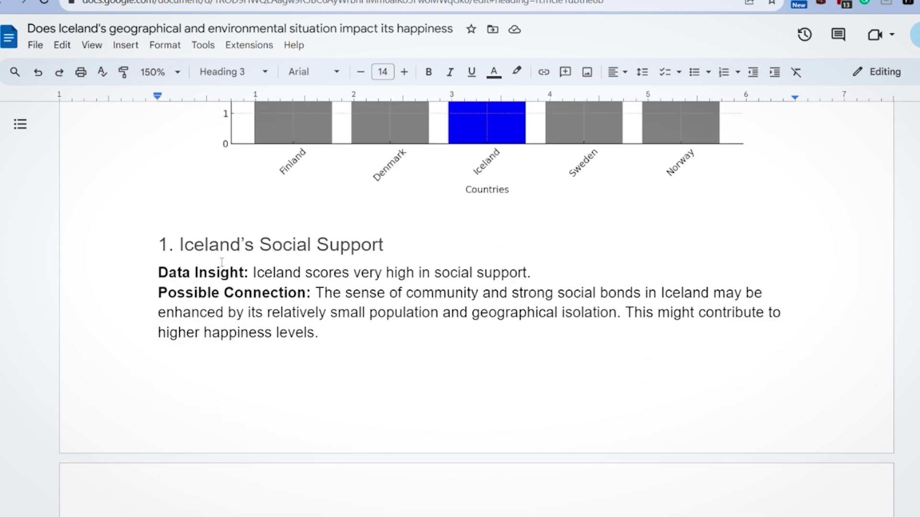
pyautogui.moveTo(171, 246); pyautogui.dragTo(318, 246)
pyautogui.click(318, 246)
pyautogui.scroll(-9, 181, 357)
pyautogui.scroll(-15, 181, 354)
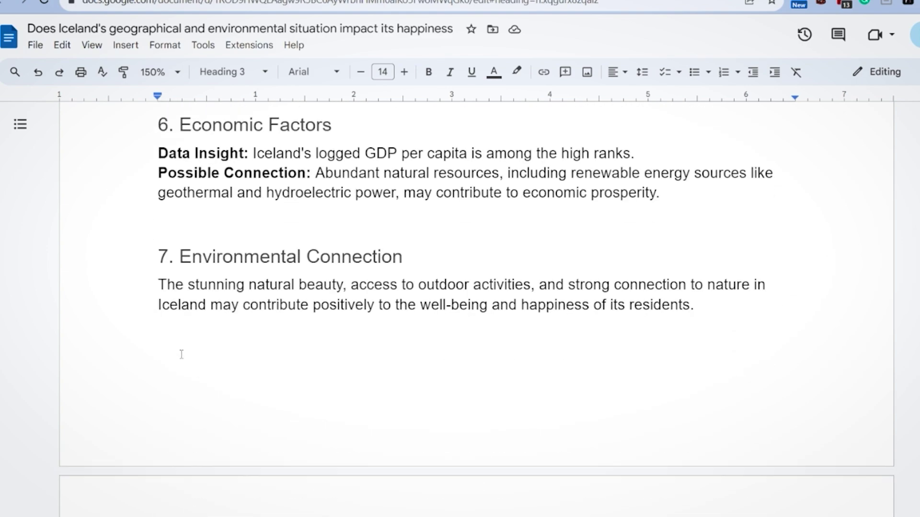